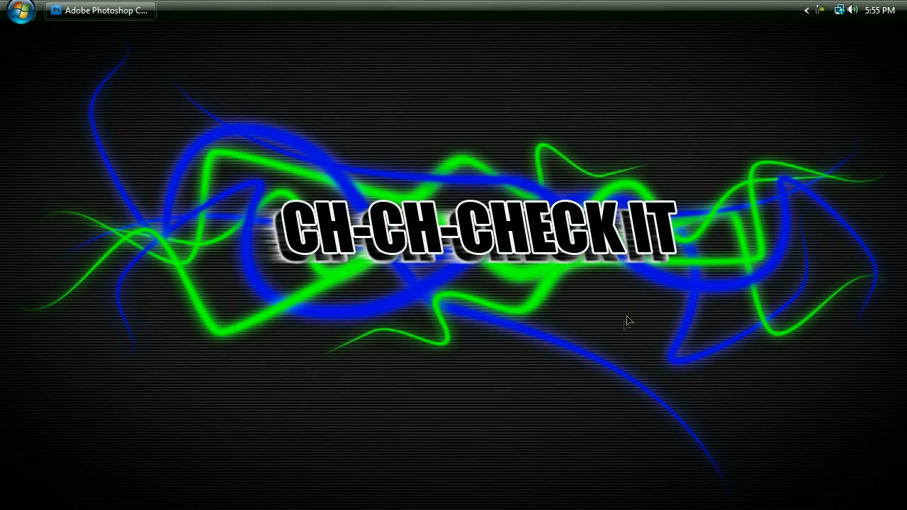
Restore the Photoshop window showing the finished CRAZY example in Text Effects v2.psd
{"action": "left_click", "coordinate": [134, 10]}
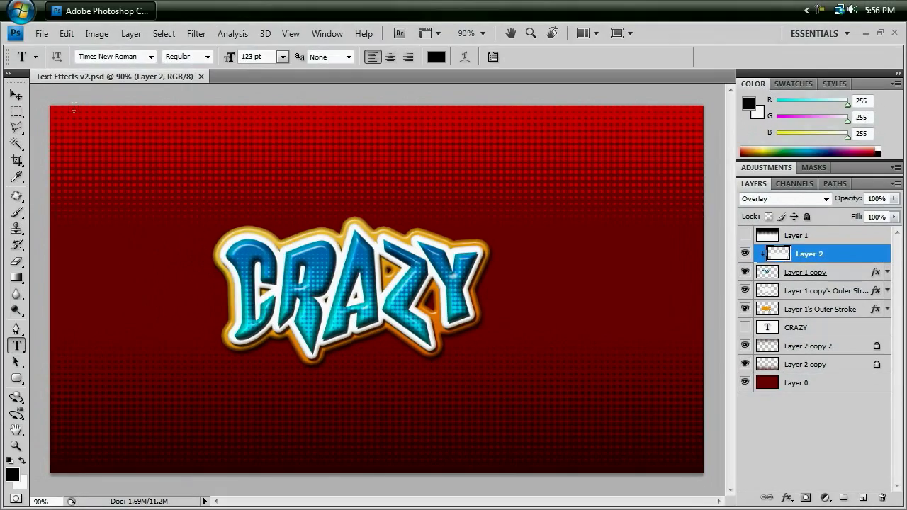
Create a new 1024 × 576 px document and view it at 90% zoom
{"action": "left_click", "coordinate": [41, 33]}
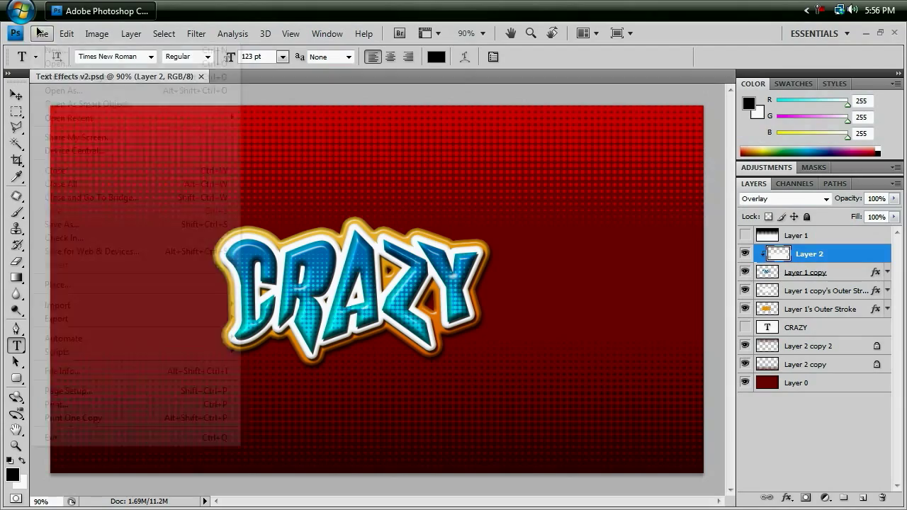
{"action": "left_click", "coordinate": [48, 51]}
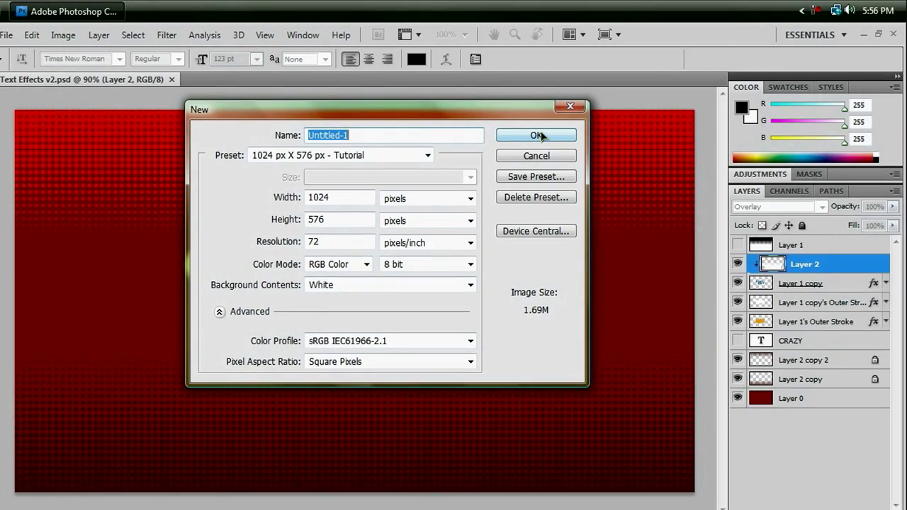
{"action": "left_click", "coordinate": [538, 135]}
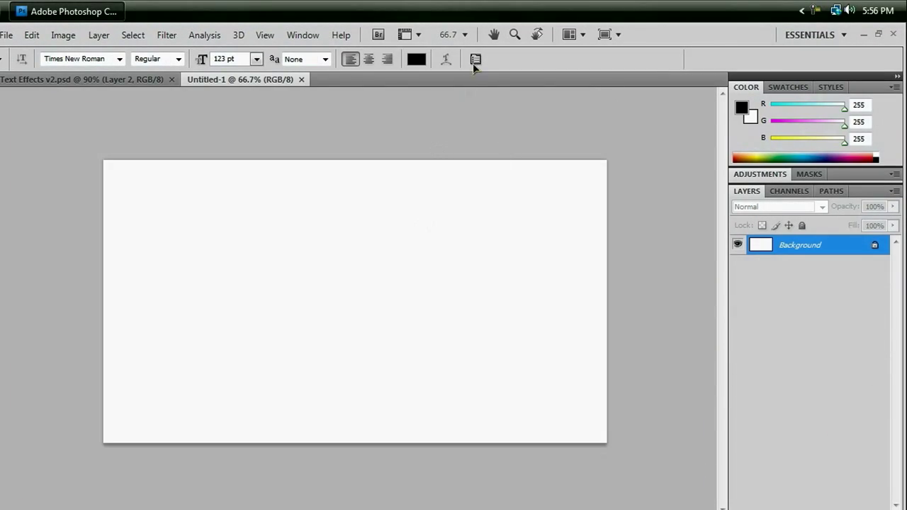
{"action": "left_click", "coordinate": [453, 34]}
{"action": "type", "text": "90"}
{"action": "key", "text": "Return"}
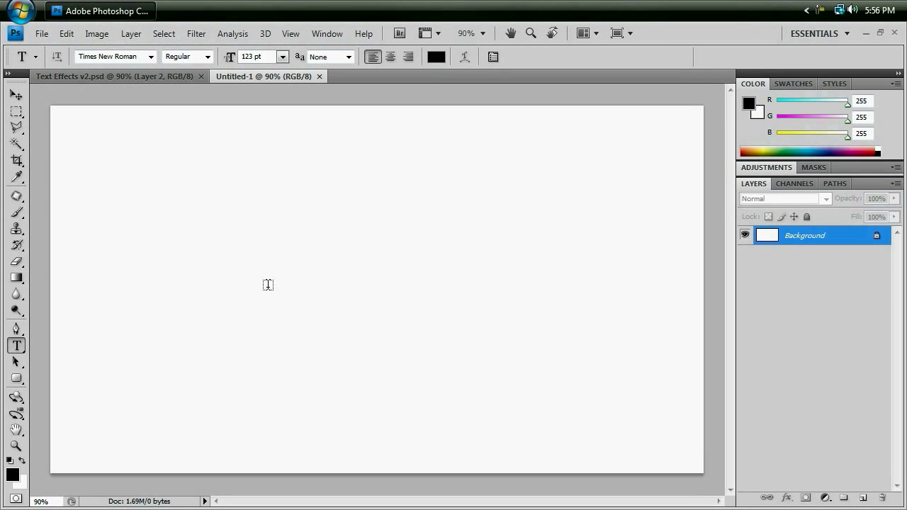
Type CRAZY in capitals on the canvas and move it down and right
{"action": "left_click", "coordinate": [193, 286]}
{"action": "type", "text": "crazy"}
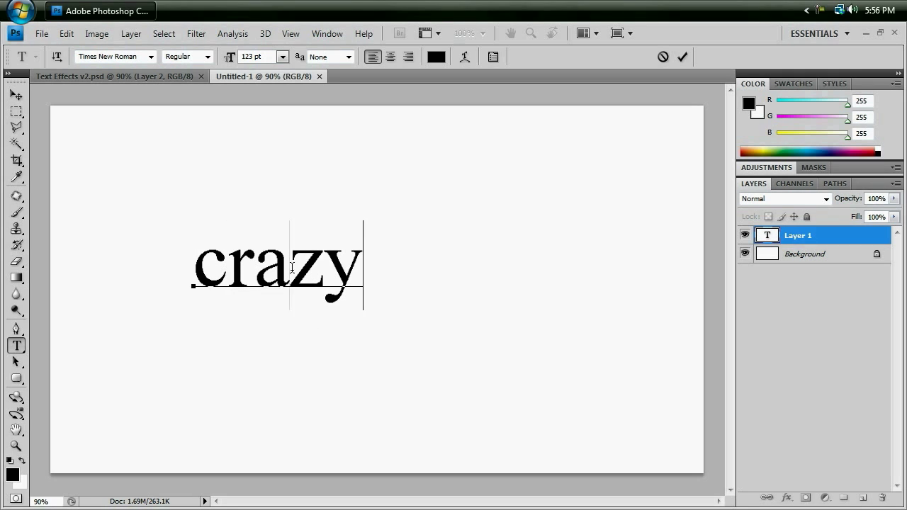
{"action": "double_click", "coordinate": [292, 268]}
{"action": "type", "text": "CRAZY"}
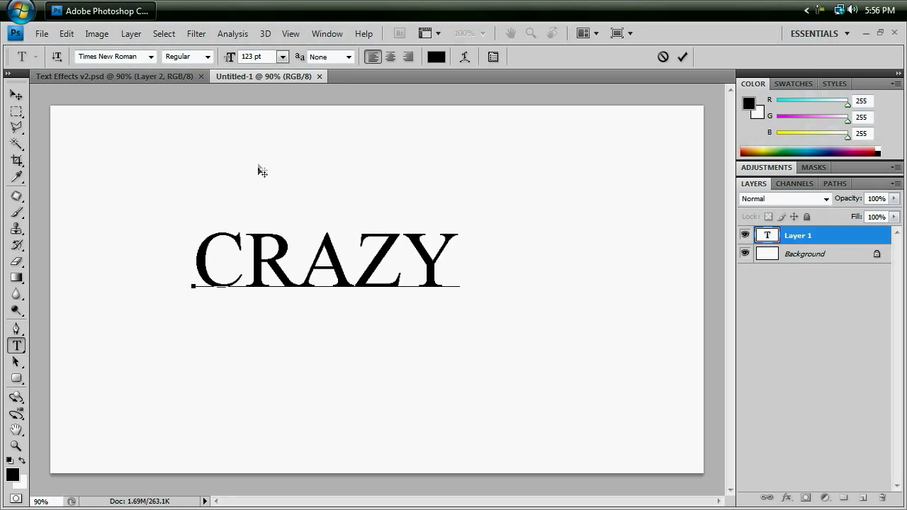
{"action": "left_click_drag", "start_coordinate": [258, 165], "coordinate": [303, 192]}
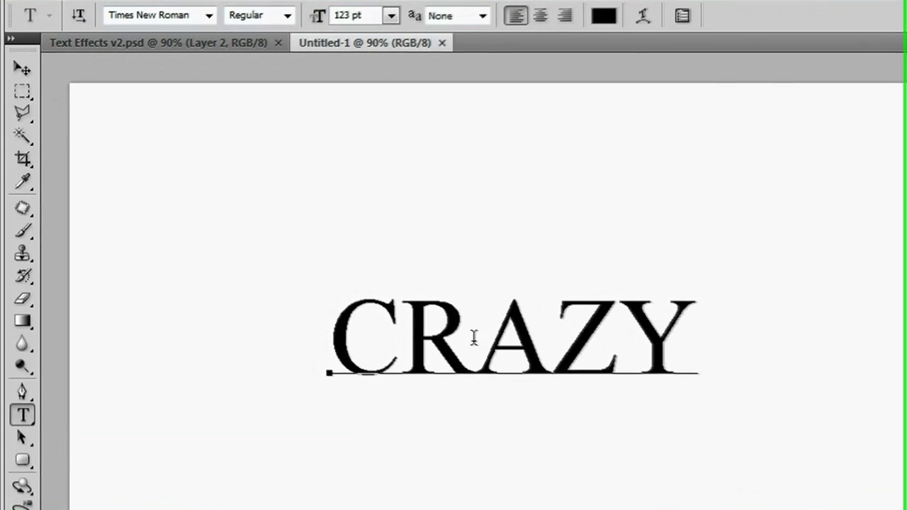
{"action": "double_click", "coordinate": [341, 287]}
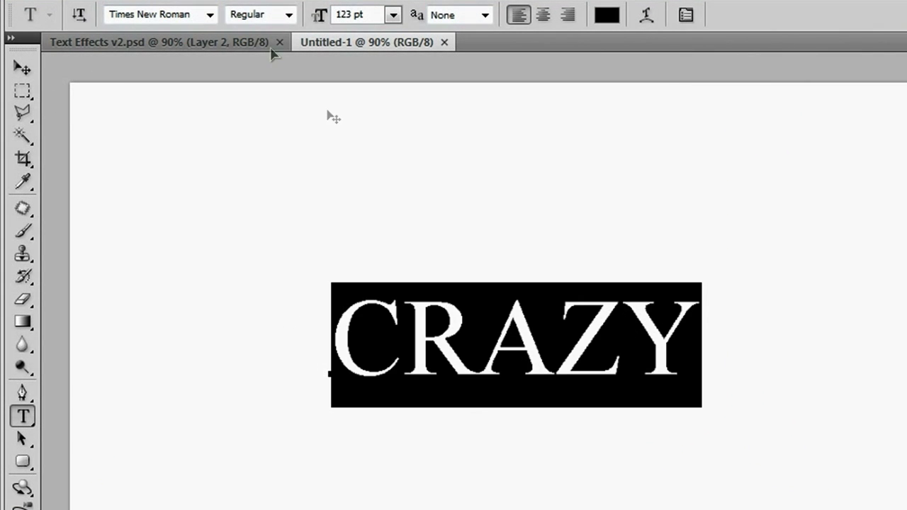
Set the CRAZY text in Impact with Strong anti-aliasing
{"action": "left_click", "coordinate": [209, 15]}
{"action": "scroll", "coordinate": [399, 401], "scroll_direction": "up", "scroll_amount": 1}
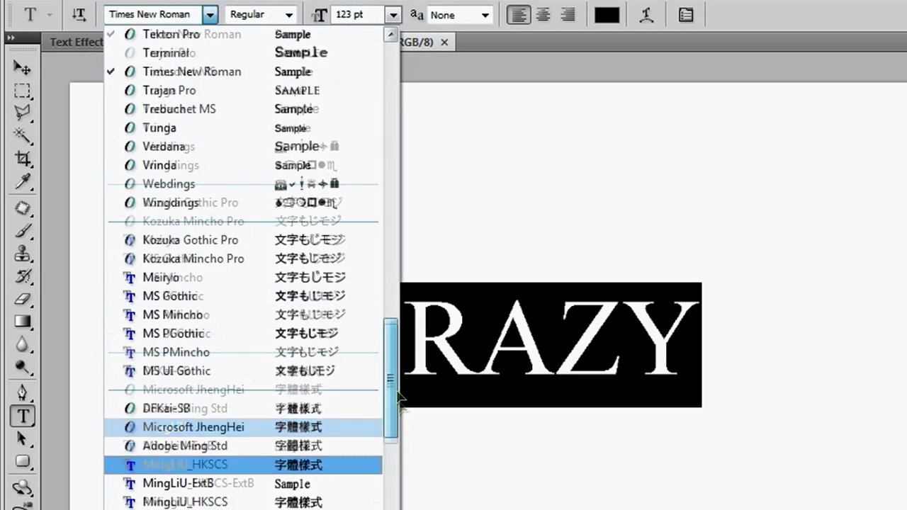
{"action": "scroll", "coordinate": [399, 400], "scroll_direction": "up", "scroll_amount": 15}
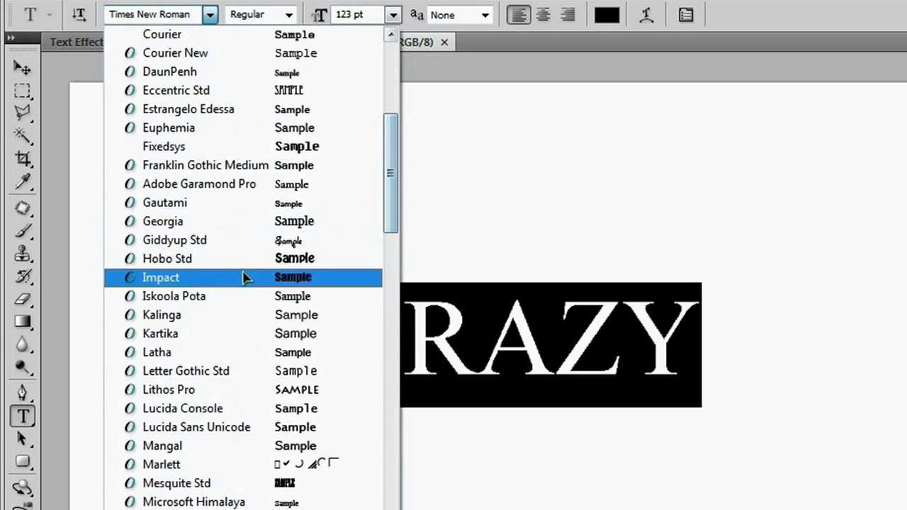
{"action": "left_click", "coordinate": [186, 277]}
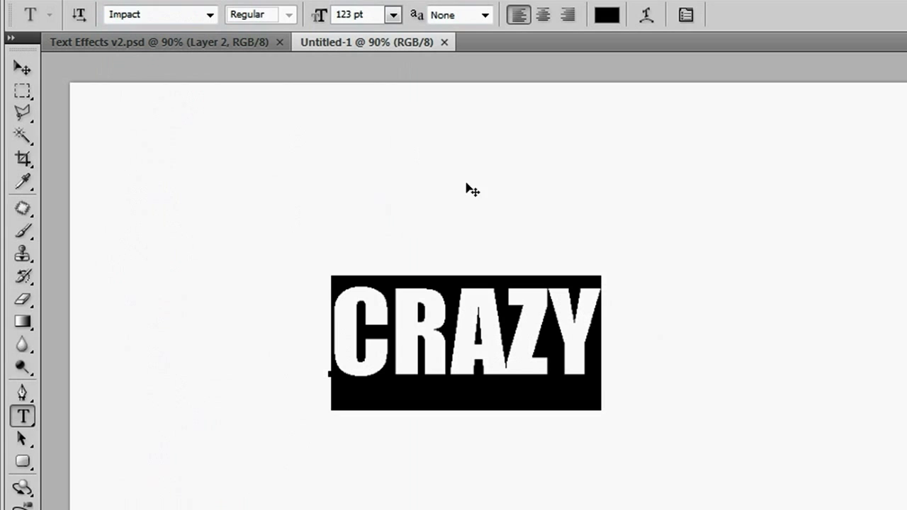
{"action": "left_click", "coordinate": [485, 15]}
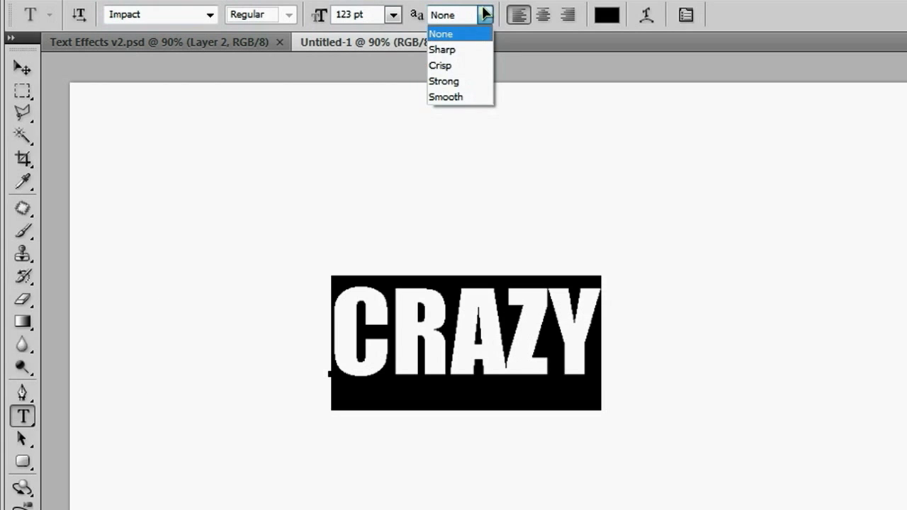
{"action": "left_click", "coordinate": [445, 81]}
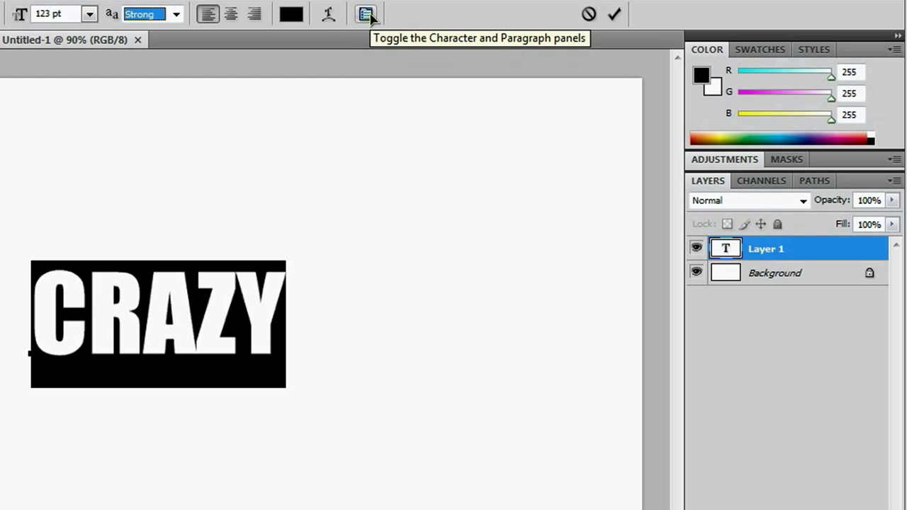
Spread the CRAZY letters apart with 400 tracking in the Character panel
{"action": "left_click", "coordinate": [367, 14]}
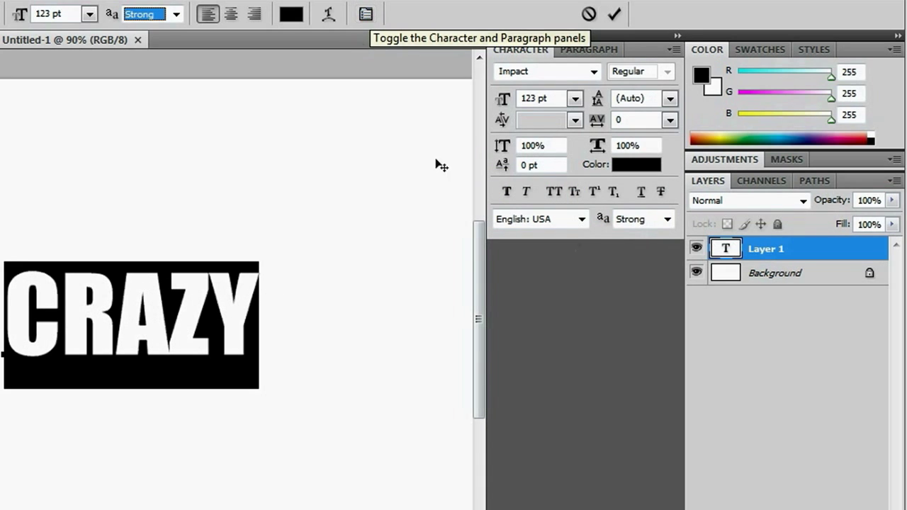
{"action": "left_click_drag", "start_coordinate": [593, 124], "coordinate": [614, 130]}
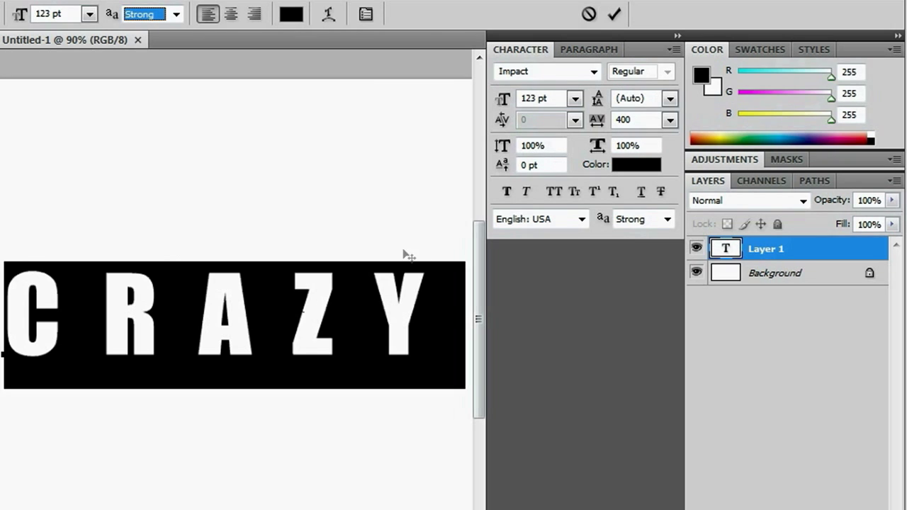
{"action": "left_click", "coordinate": [365, 14]}
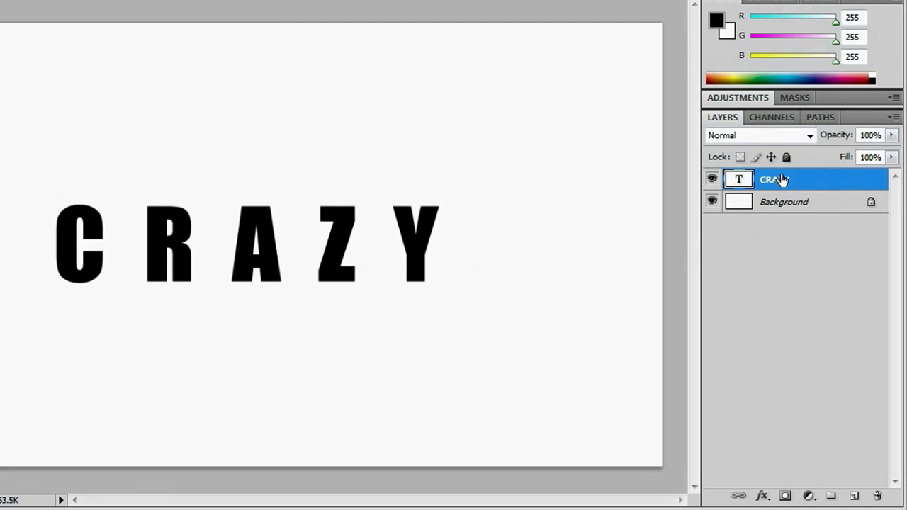
Convert the CRAZY text layer to a work path and save it as the path 'crazy'
{"action": "right_click", "coordinate": [786, 181]}
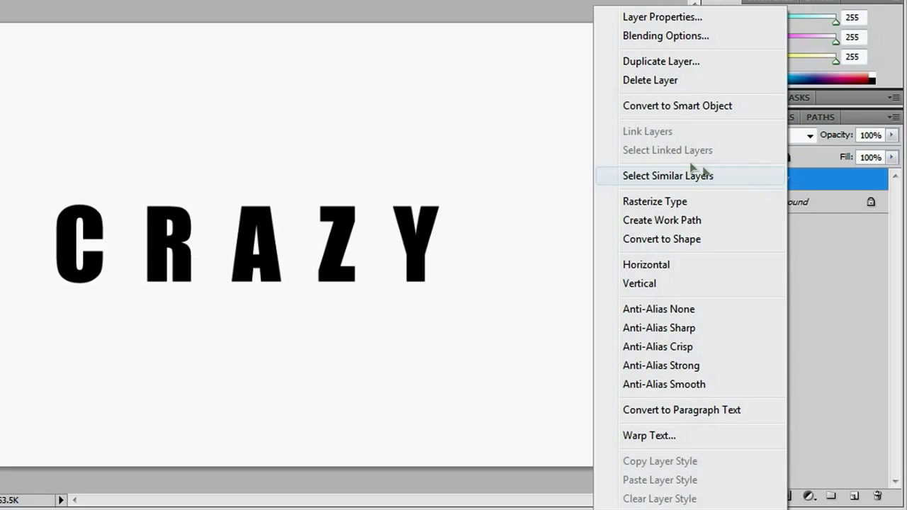
{"action": "left_click", "coordinate": [692, 225]}
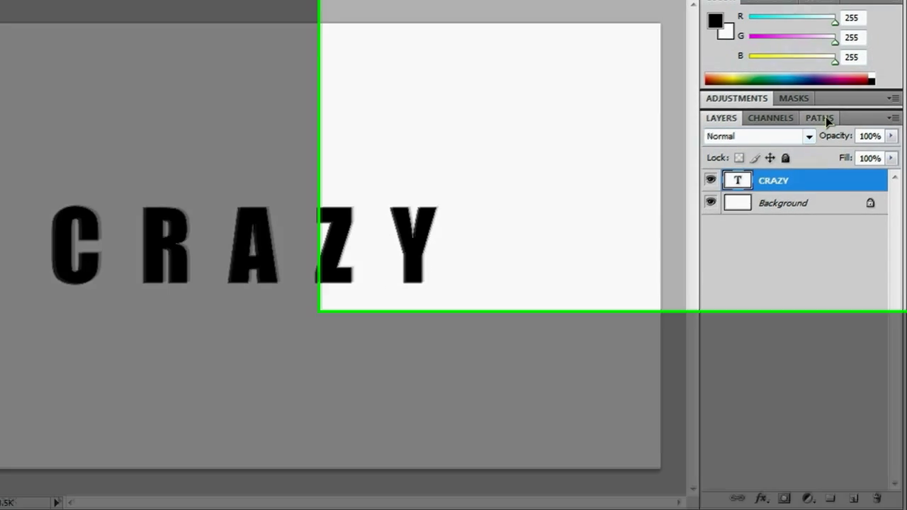
{"action": "left_click", "coordinate": [822, 118]}
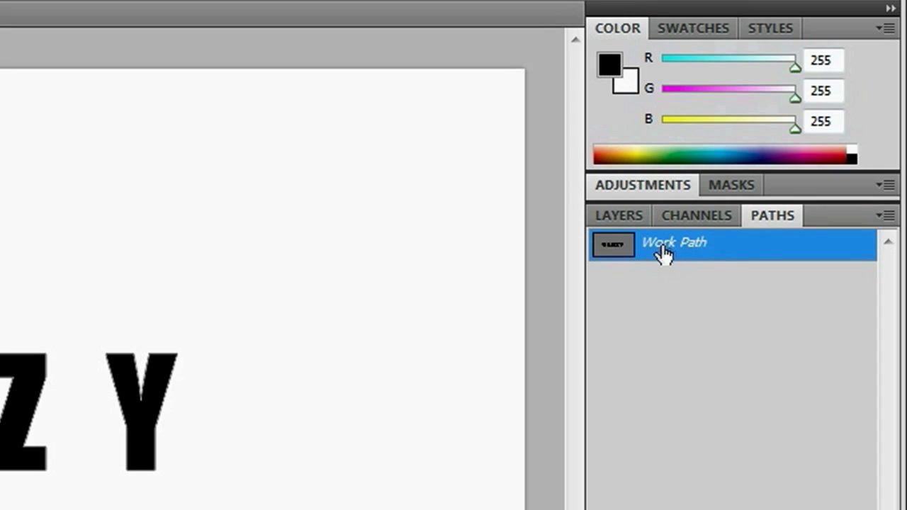
{"action": "double_click", "coordinate": [663, 249]}
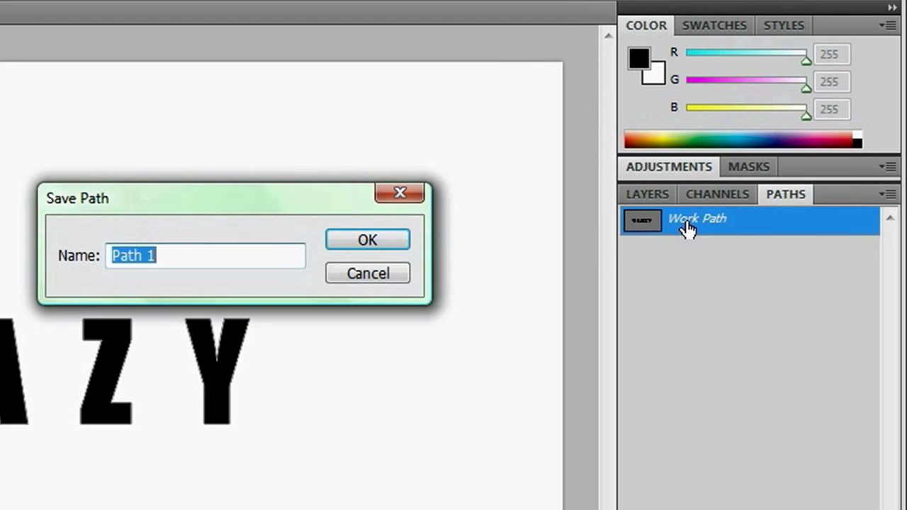
{"action": "type", "text": "crazy"}
{"action": "key", "text": "Return"}
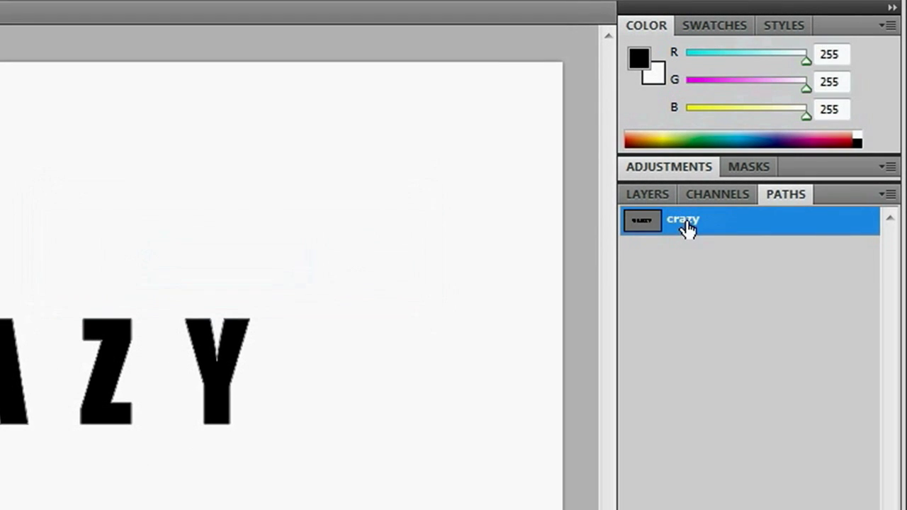
{"action": "left_click", "coordinate": [655, 191]}
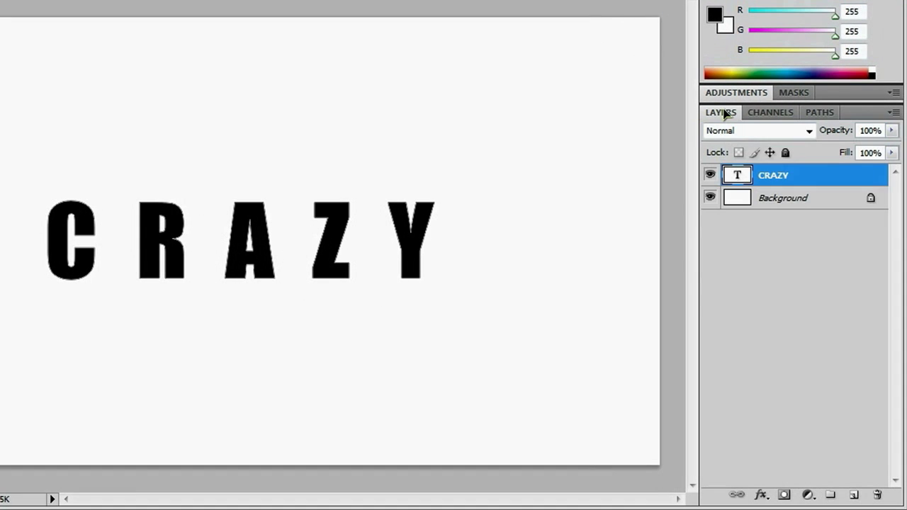
Hide the CRAZY text layer and distort the A outline's corners so it leans
{"action": "left_click", "coordinate": [709, 176]}
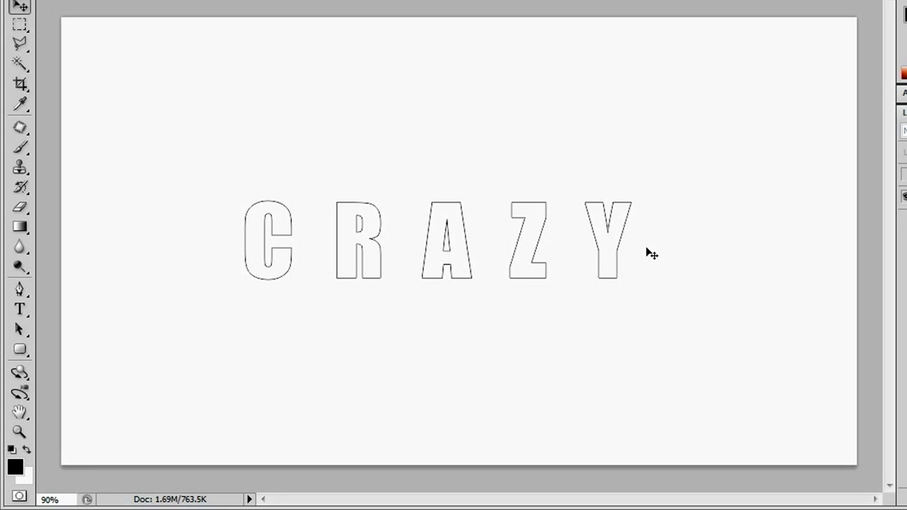
{"action": "left_click", "coordinate": [20, 329]}
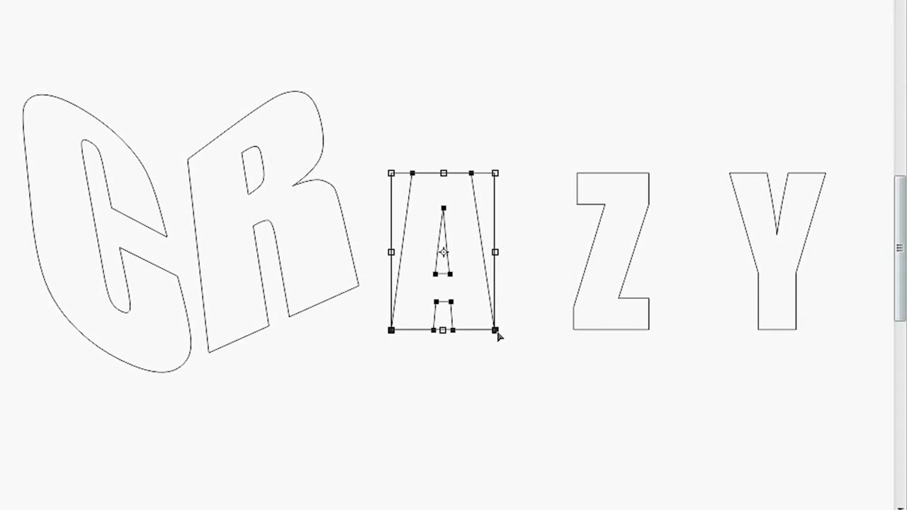
{"action": "left_click_drag", "start_coordinate": [496, 331], "coordinate": [522, 389]}
{"action": "left_click_drag", "start_coordinate": [495, 173], "coordinate": [566, 179]}
{"action": "left_click_drag", "start_coordinate": [391, 173], "coordinate": [413, 93]}
{"action": "left_click_drag", "start_coordinate": [460, 305], "coordinate": [392, 274]}
{"action": "left_click_drag", "start_coordinate": [375, 66], "coordinate": [355, 87]}
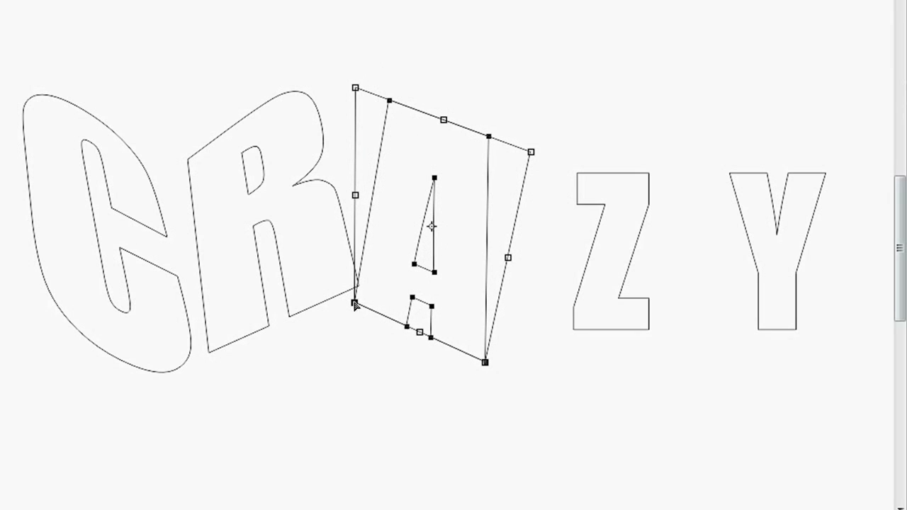
{"action": "left_click_drag", "start_coordinate": [354, 303], "coordinate": [367, 330]}
{"action": "left_click_drag", "start_coordinate": [495, 364], "coordinate": [497, 401]}
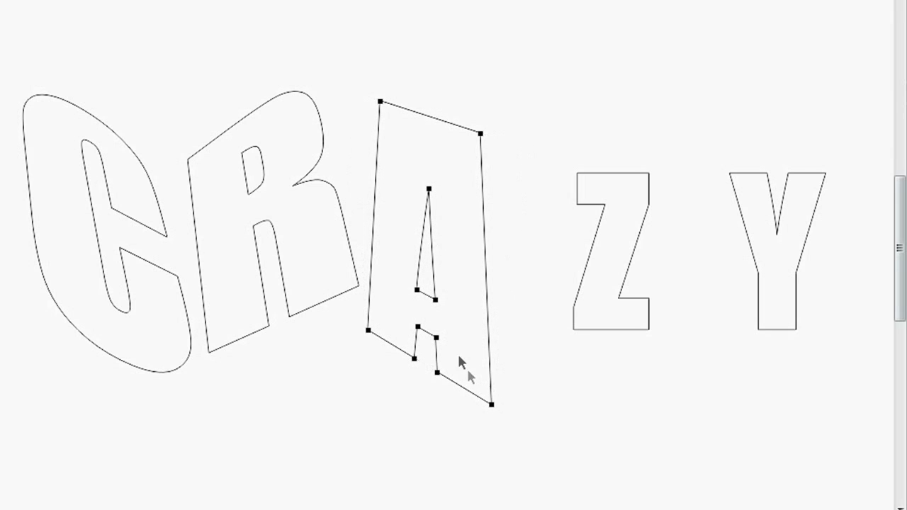
{"action": "key", "text": "Up"}
{"action": "key", "text": "Up"}
{"action": "key", "text": "Up"}
{"action": "key", "text": "Up"}
{"action": "key", "text": "Up"}
{"action": "key", "text": "Up"}
{"action": "key", "text": "Up"}
Slant the Z outline by raising its upper right corner
{"action": "left_click", "coordinate": [615, 321]}
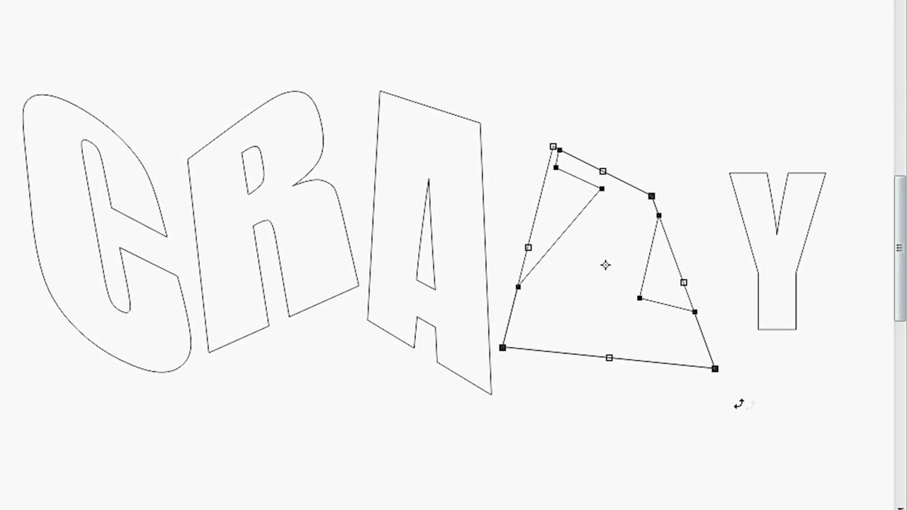
{"action": "left_click_drag", "start_coordinate": [651, 202], "coordinate": [661, 161]}
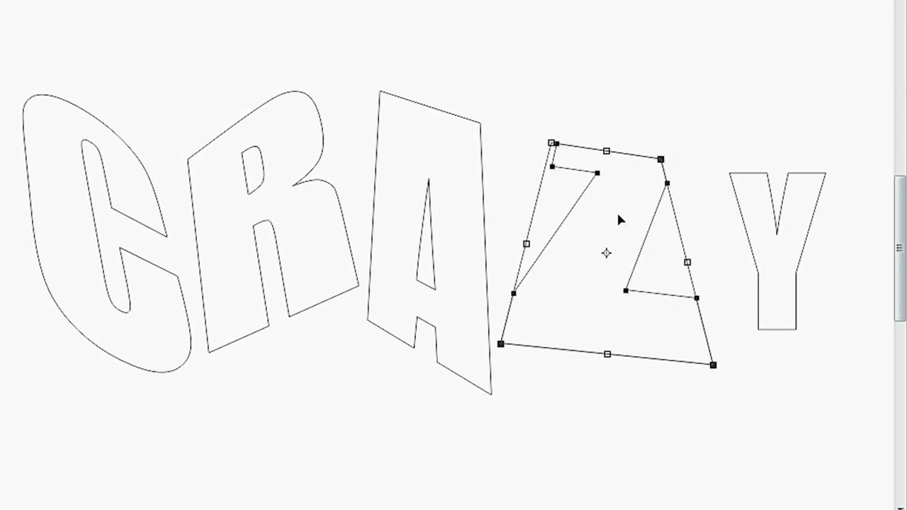
{"action": "left_click", "coordinate": [615, 209]}
Move the Y outline left toward the Z and distort its corners so its top rises right
{"action": "left_click_drag", "start_coordinate": [798, 303], "coordinate": [699, 307]}
{"action": "left_click", "coordinate": [673, 280]}
{"action": "mouse_move", "coordinate": [673, 280]}
{"action": "left_mouse_down"}
{"action": "mouse_move", "coordinate": [636, 276]}
{"action": "mouse_move", "coordinate": [646, 280]}
{"action": "left_mouse_up"}
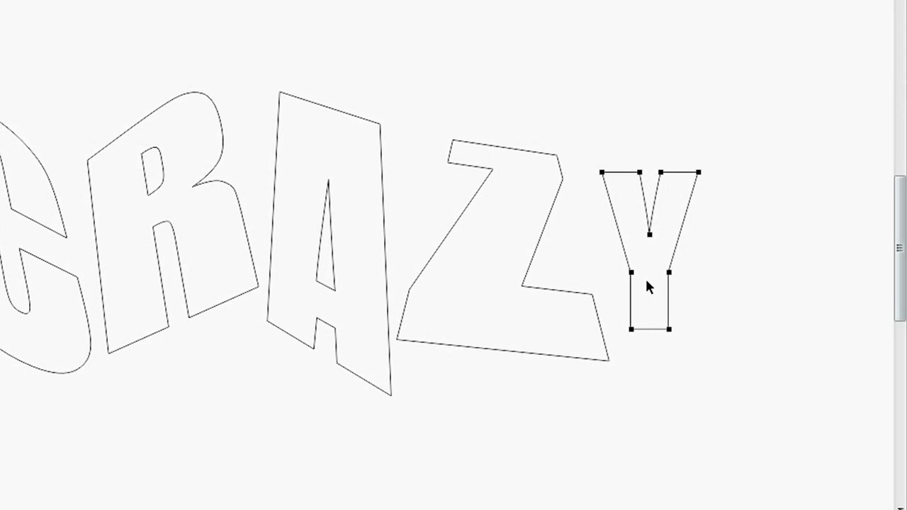
{"action": "key", "text": "ctrl+a"}
{"action": "left_click_drag", "start_coordinate": [699, 174], "coordinate": [731, 100]}
{"action": "left_click_drag", "start_coordinate": [704, 343], "coordinate": [776, 283]}
{"action": "left_click_drag", "start_coordinate": [605, 336], "coordinate": [590, 365]}
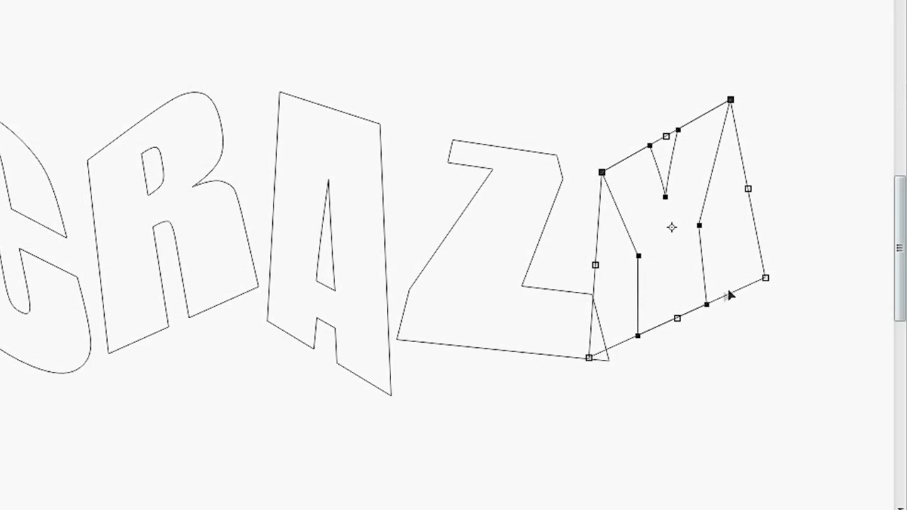
{"action": "left_click_drag", "start_coordinate": [678, 320], "coordinate": [662, 301]}
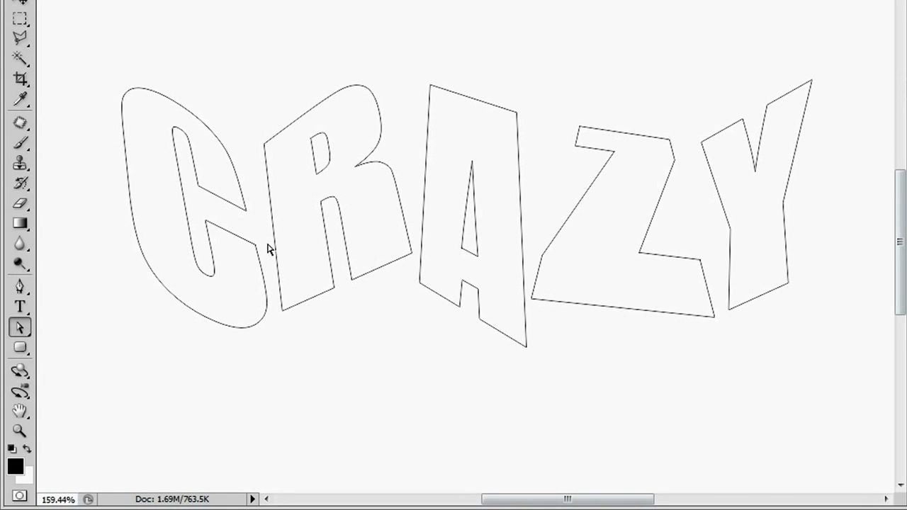
With the Direct Selection Tool, raise the R's left anchor point
{"action": "left_click", "coordinate": [19, 328]}
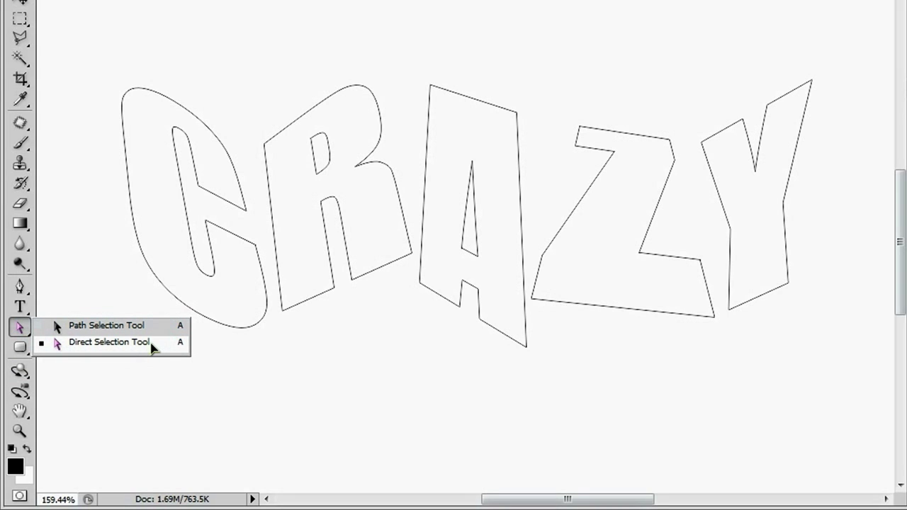
{"action": "left_click", "coordinate": [110, 342]}
{"action": "left_click", "coordinate": [169, 306]}
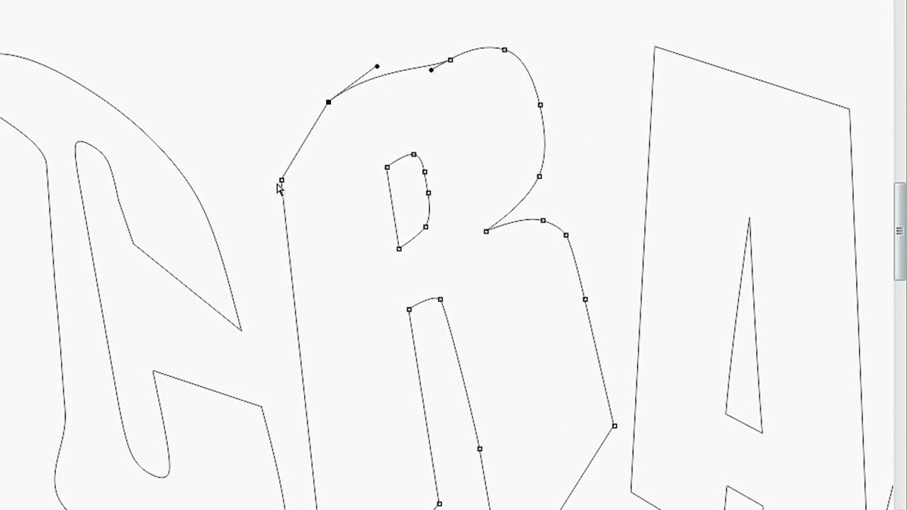
{"action": "left_click_drag", "start_coordinate": [278, 186], "coordinate": [274, 135]}
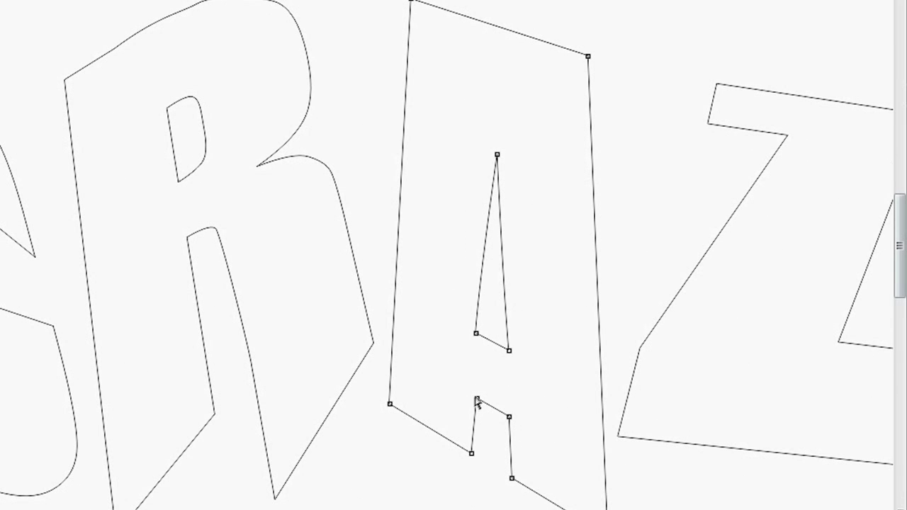
Deepen the A's leg notch, lengthen its right leg, and nudge the Z's lower left node
{"action": "left_click_drag", "start_coordinate": [478, 398], "coordinate": [476, 367]}
{"action": "left_click_drag", "start_coordinate": [509, 414], "coordinate": [509, 373]}
{"action": "scroll", "coordinate": [557, 446], "scroll_direction": "down", "scroll_amount": 1}
{"action": "left_click_drag", "start_coordinate": [515, 328], "coordinate": [514, 338]}
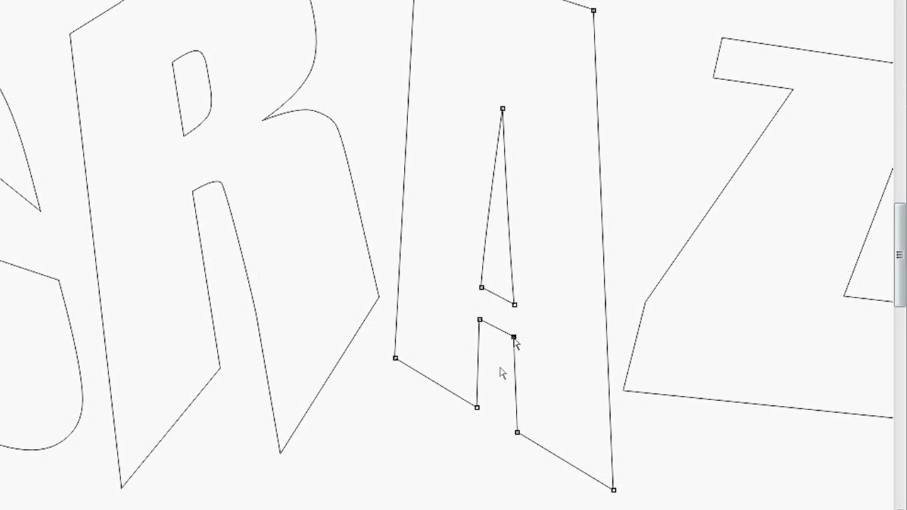
{"action": "left_click_drag", "start_coordinate": [476, 409], "coordinate": [466, 473]}
{"action": "scroll", "coordinate": [552, 484], "scroll_direction": "down", "scroll_amount": 2}
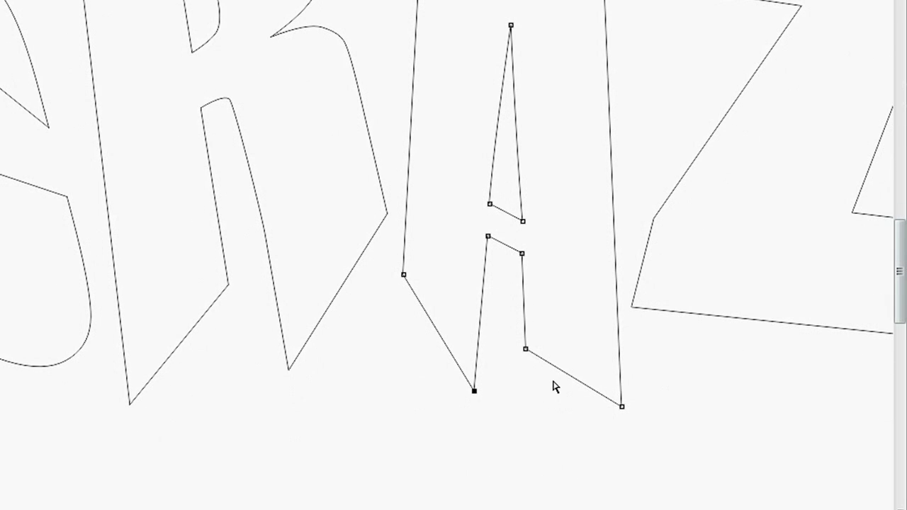
{"action": "left_click_drag", "start_coordinate": [523, 348], "coordinate": [507, 469]}
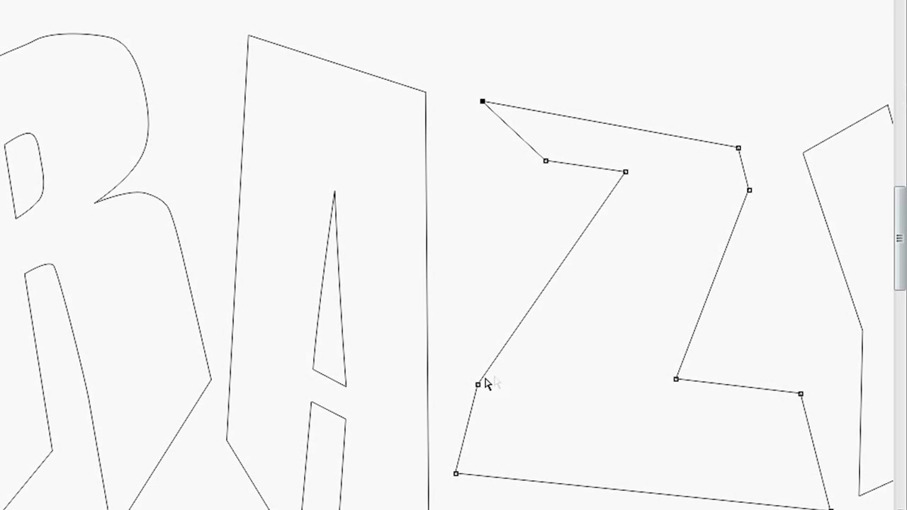
{"action": "left_click_drag", "start_coordinate": [478, 386], "coordinate": [496, 373]}
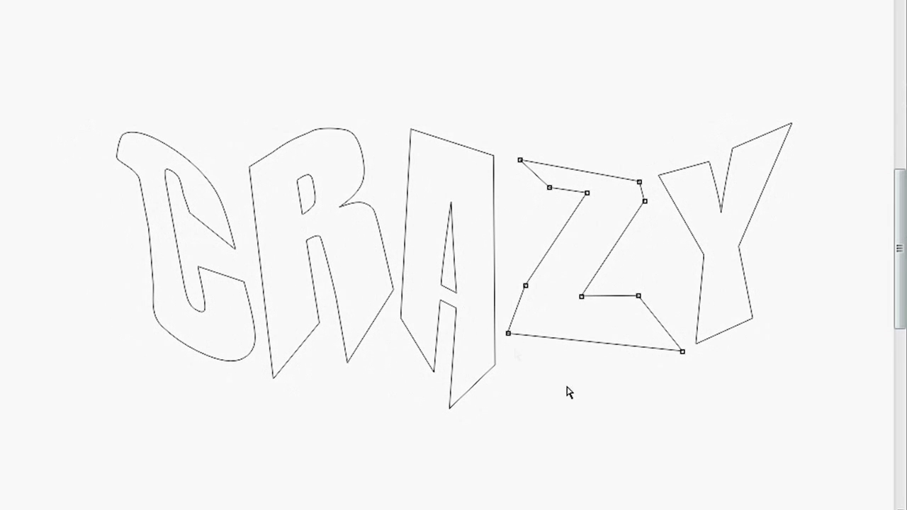
Deselect the Z and A paths after reshaping the A's peak and Z's corner
{"action": "left_click", "coordinate": [591, 394]}
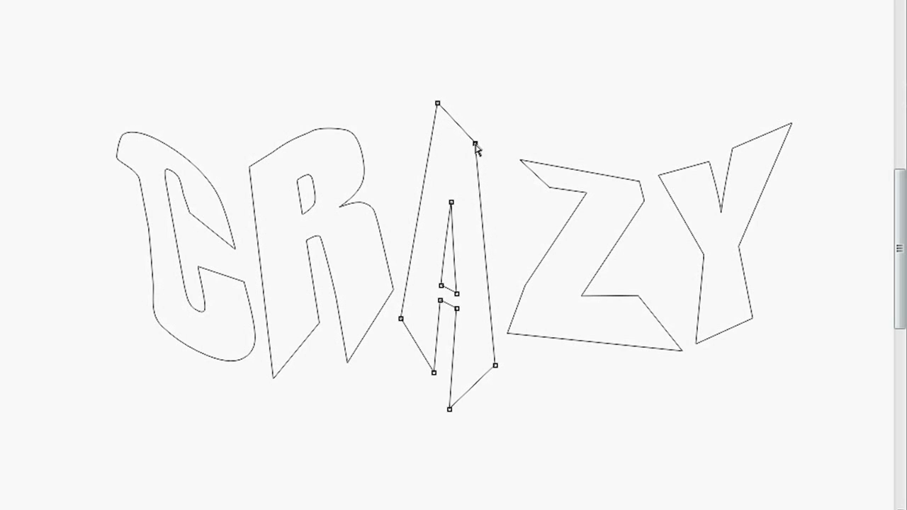
{"action": "left_click", "coordinate": [523, 405]}
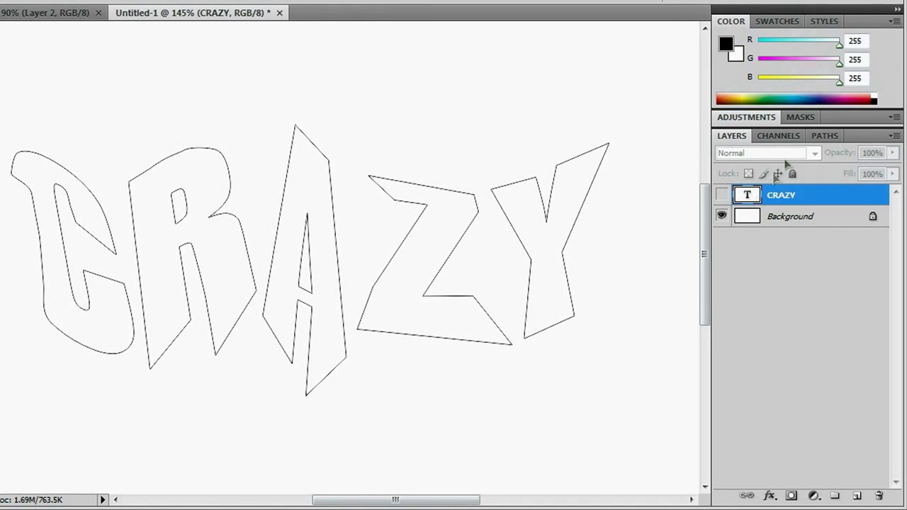
Load the crazy path as a selection, add empty Layer 1 above CRAZY, then deselect
{"action": "left_click", "coordinate": [825, 136]}
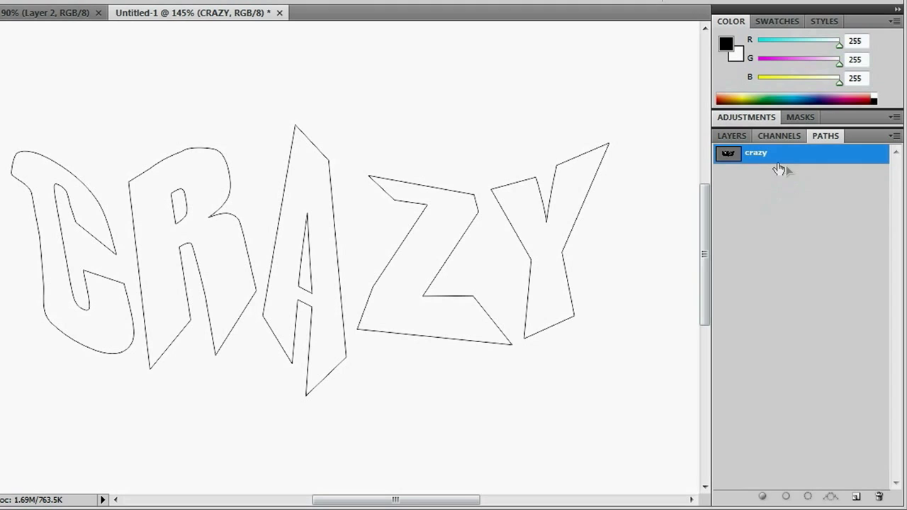
{"action": "left_click", "coordinate": [730, 158], "text": "ctrl"}
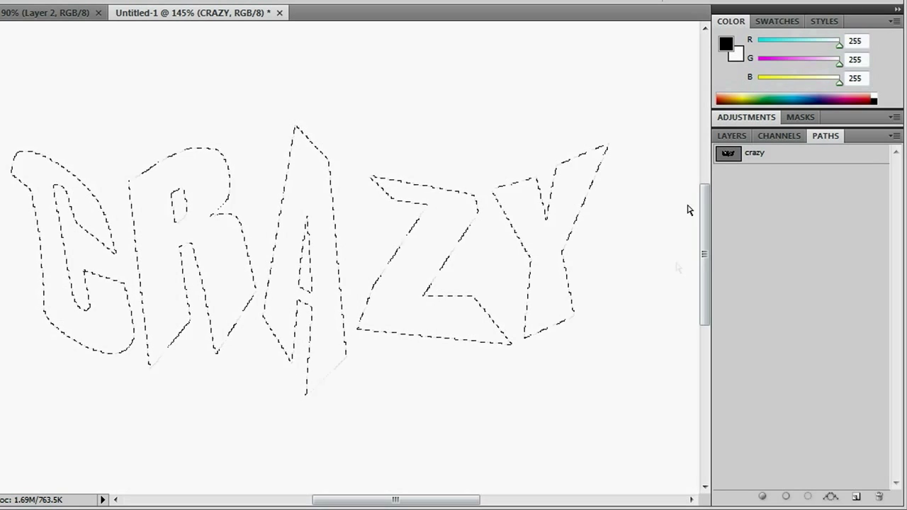
{"action": "left_click", "coordinate": [731, 135]}
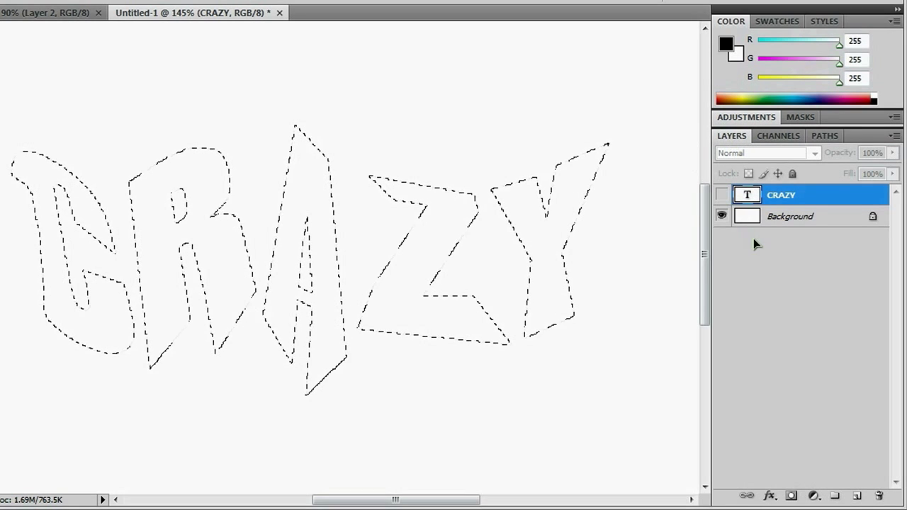
{"action": "left_click", "coordinate": [857, 495]}
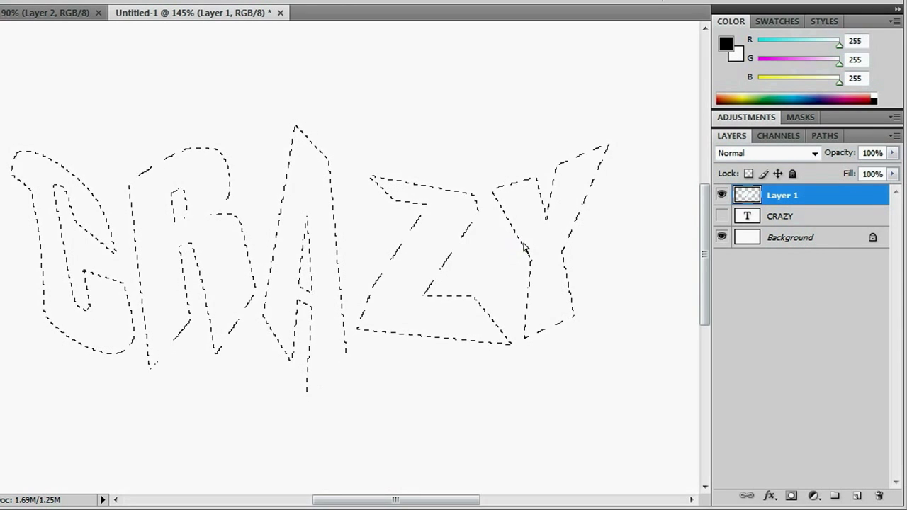
{"action": "key", "text": "ctrl+d"}
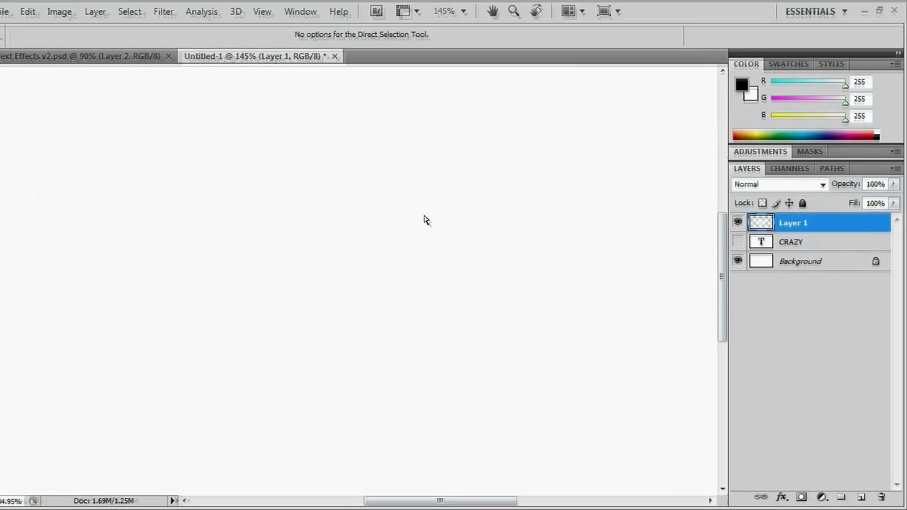
Fit the document on screen, add Layer 2 and fill it with 50% Gray
{"action": "key", "text": "ctrl+0"}
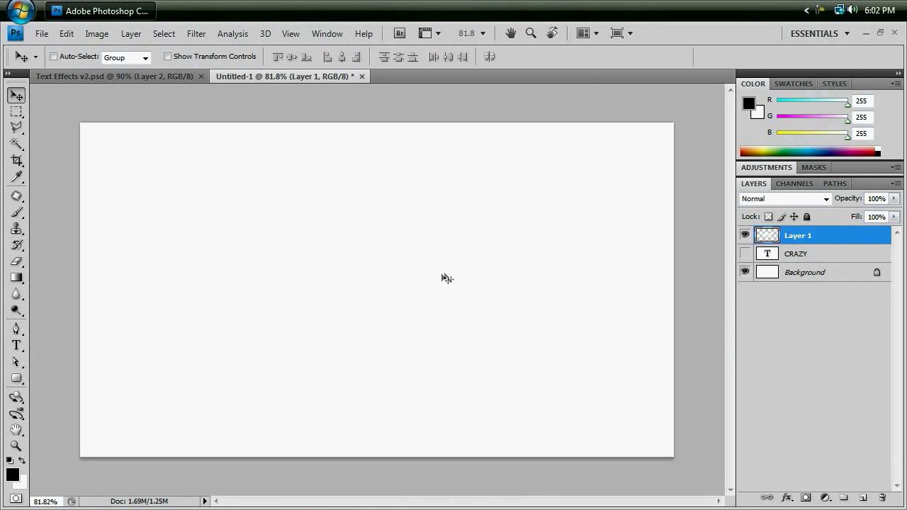
{"action": "scroll", "coordinate": [443, 276], "scroll_direction": "up", "scroll_amount": 1}
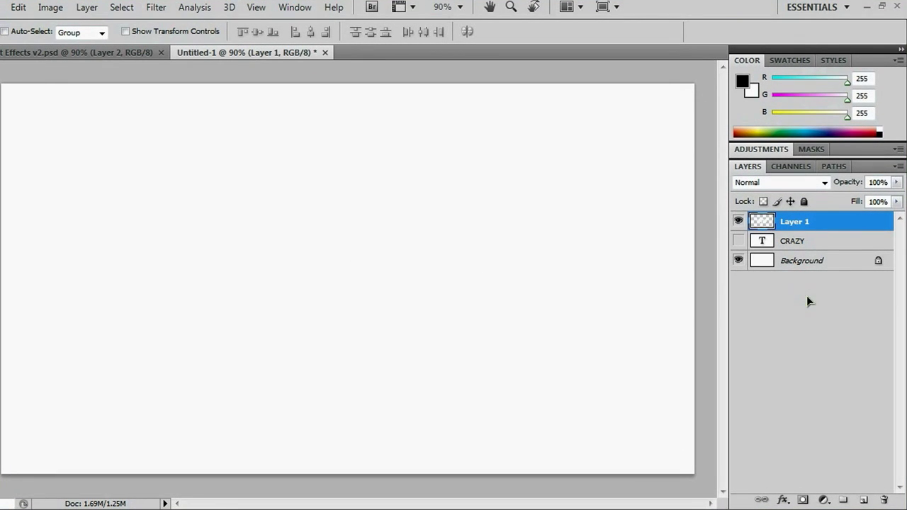
{"action": "left_click", "coordinate": [866, 502], "text": "ctrl"}
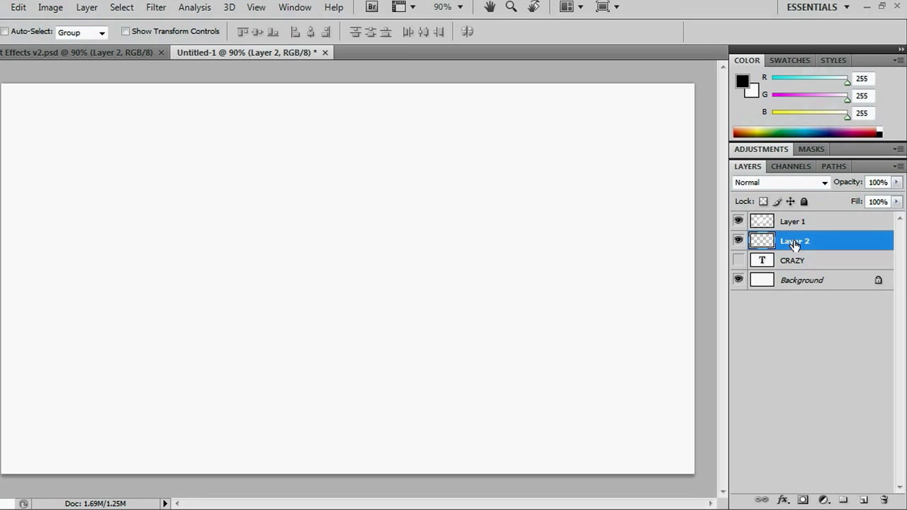
{"action": "key", "text": "shift+F5"}
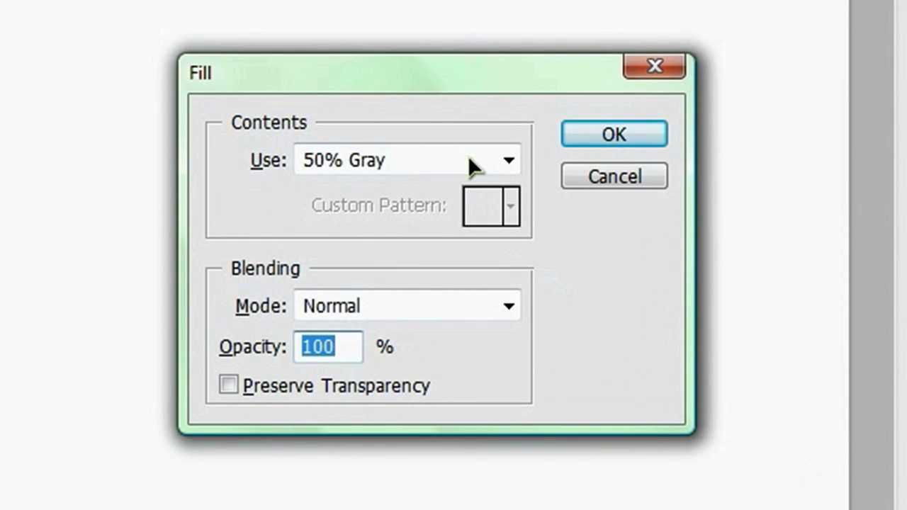
{"action": "left_click", "coordinate": [469, 160]}
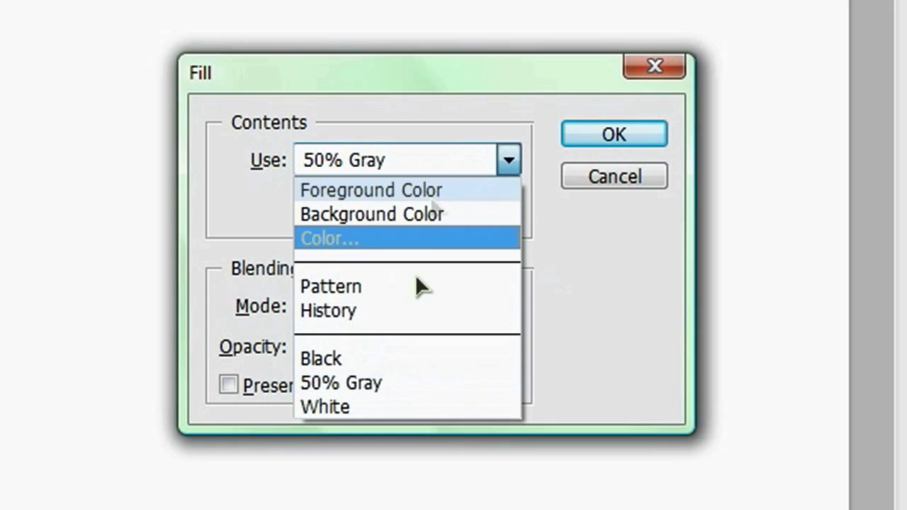
{"action": "left_click", "coordinate": [391, 386]}
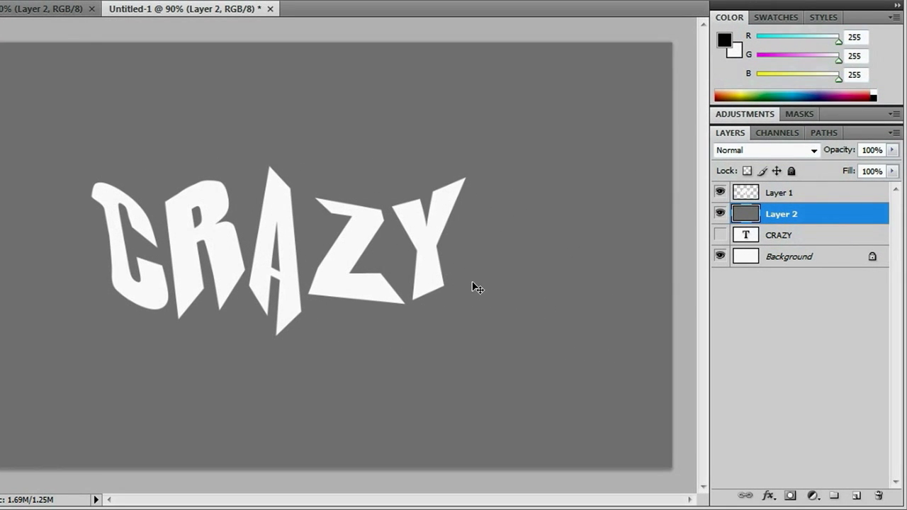
Fill Layer 1's CRAZY lettering with blue from Swatches, then unlock its transparent pixels
{"action": "left_click", "coordinate": [794, 194]}
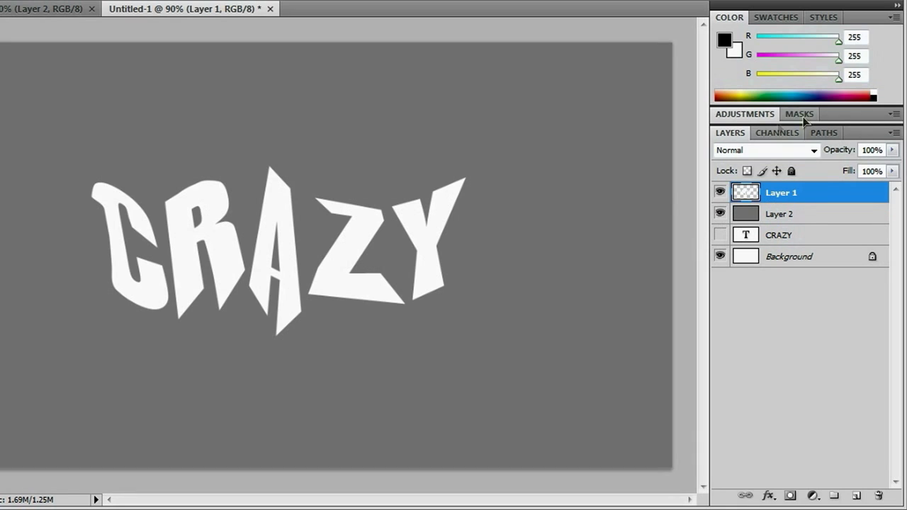
{"action": "left_click", "coordinate": [780, 19]}
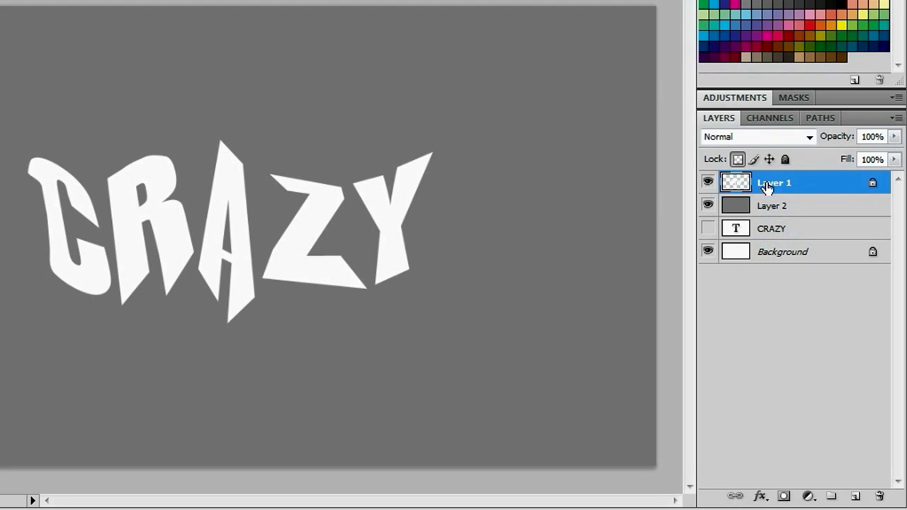
{"action": "key", "text": "alt+BackSpace"}
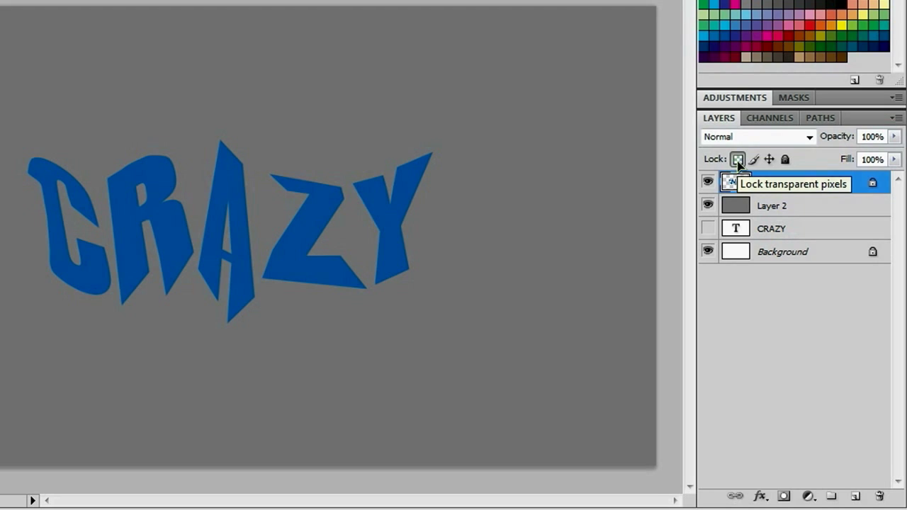
{"action": "left_click", "coordinate": [737, 159]}
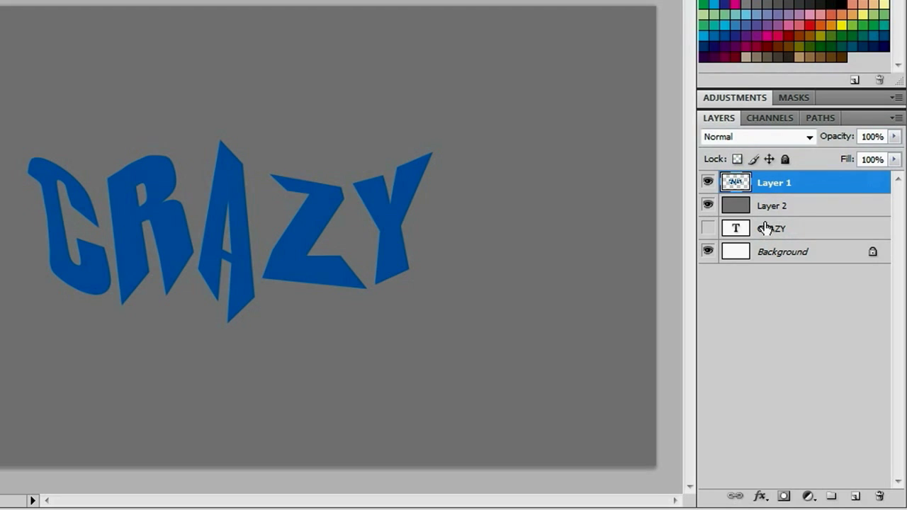
Add a 10 px white Stroke layer style to Layer 1's blue CRAZY lettering
{"action": "double_click", "coordinate": [743, 186]}
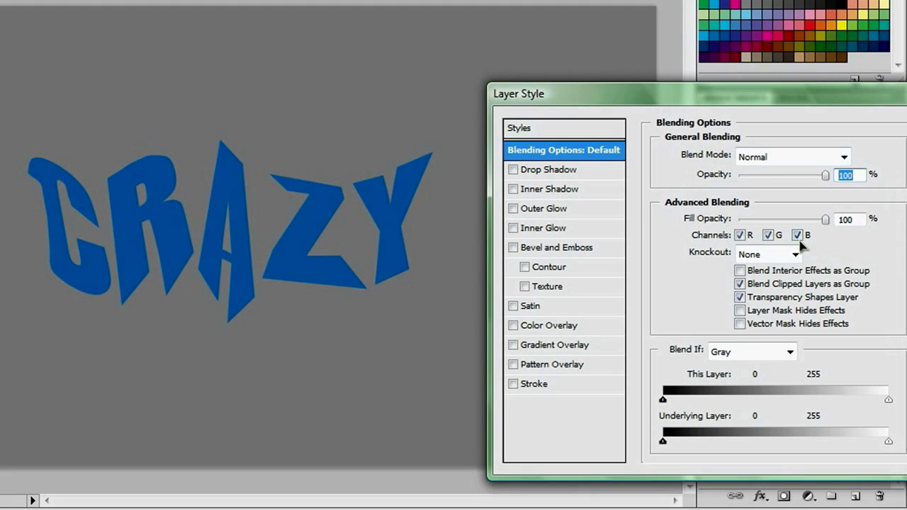
{"action": "left_click_drag", "start_coordinate": [770, 100], "coordinate": [659, 30]}
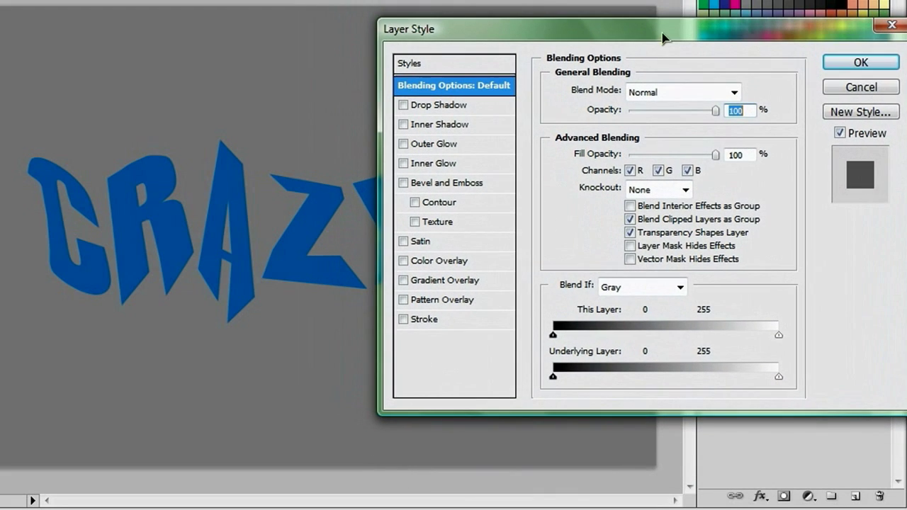
{"action": "left_click", "coordinate": [423, 320]}
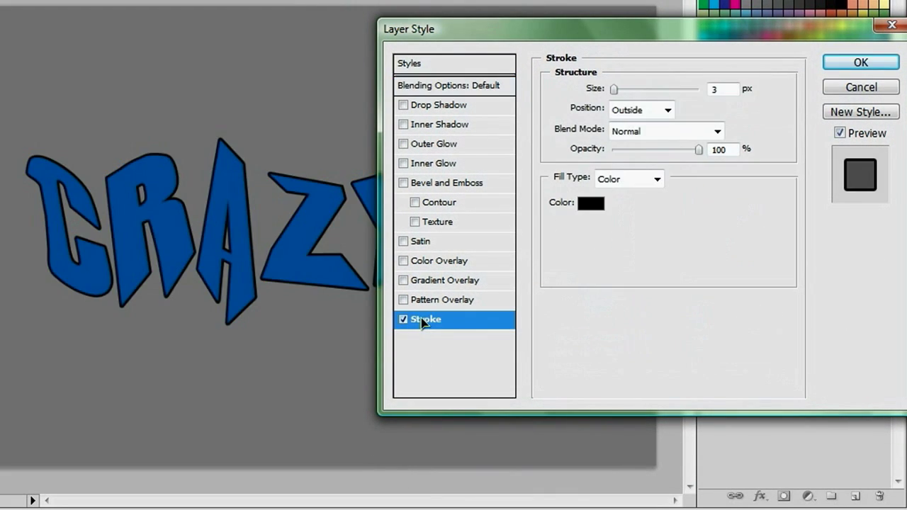
{"action": "left_click", "coordinate": [595, 204]}
{"action": "left_click", "coordinate": [305, 174]}
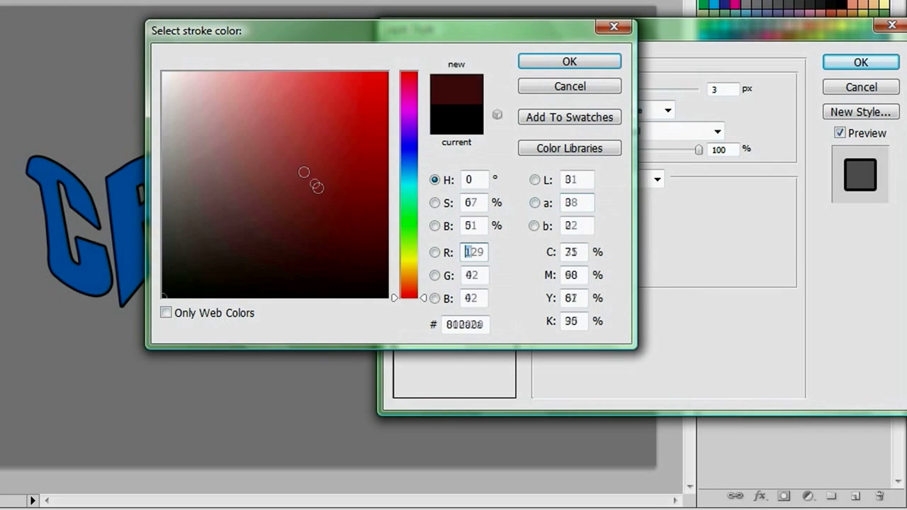
{"action": "left_click", "coordinate": [164, 74]}
{"action": "left_click", "coordinate": [571, 62]}
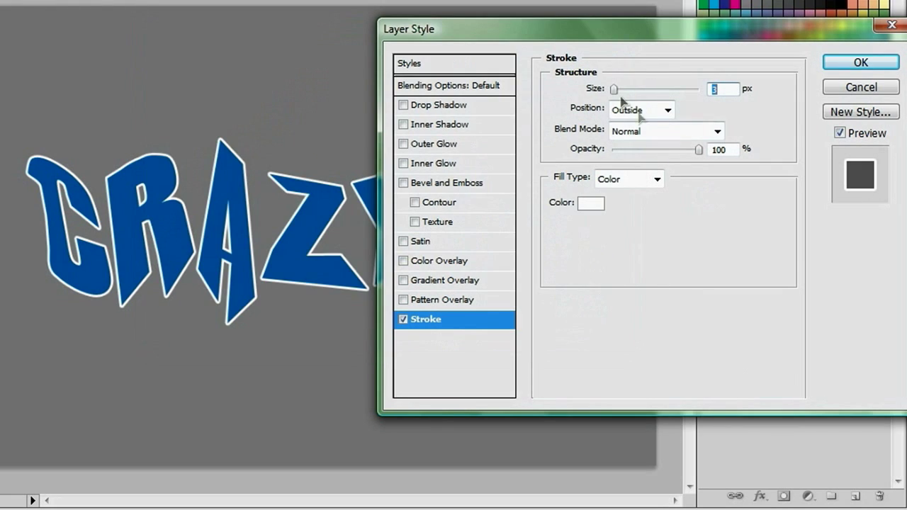
{"action": "left_click_drag", "start_coordinate": [614, 90], "coordinate": [621, 91]}
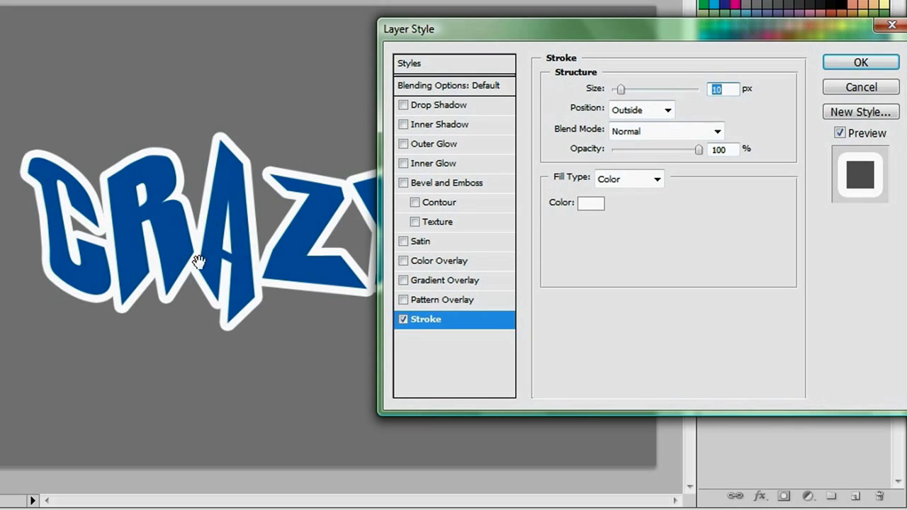
{"action": "left_click", "coordinate": [859, 62]}
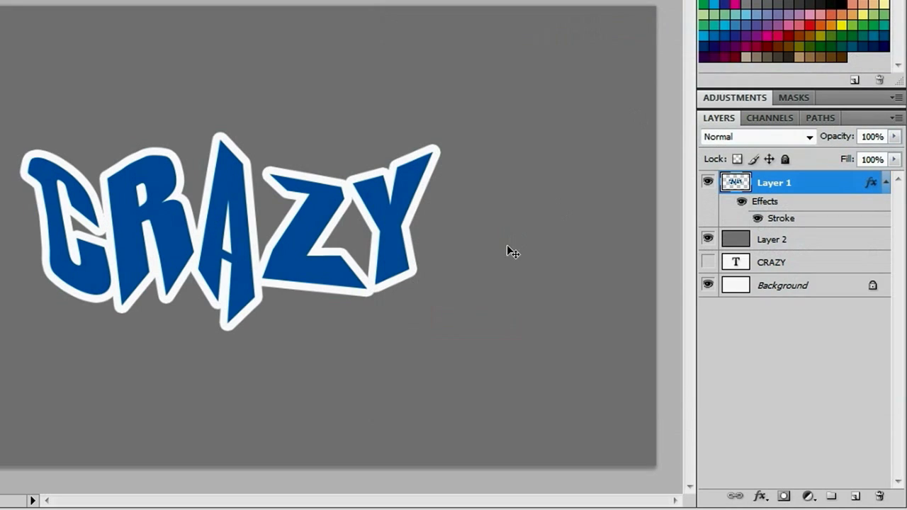
Duplicate Layer 1 with Ctrl+J and raise the original's stroke size to 29 px
{"action": "left_click", "coordinate": [885, 183]}
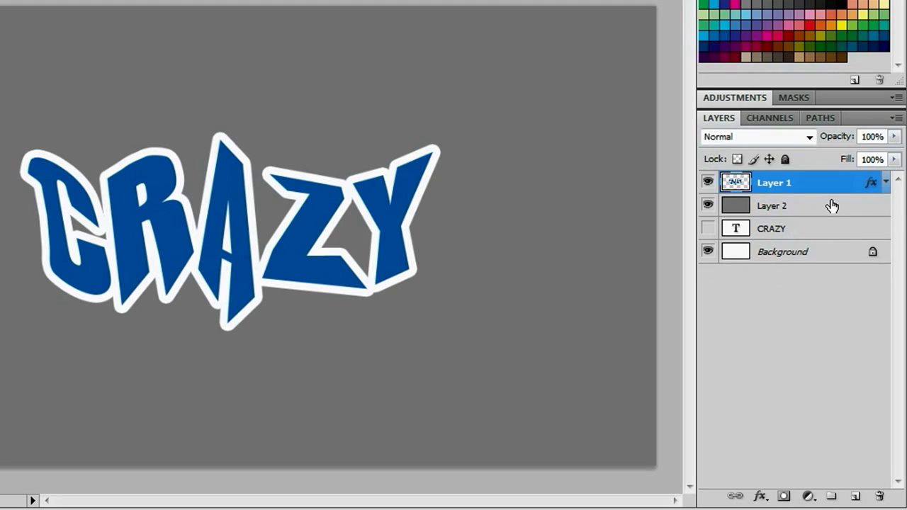
{"action": "key", "text": "ctrl+j"}
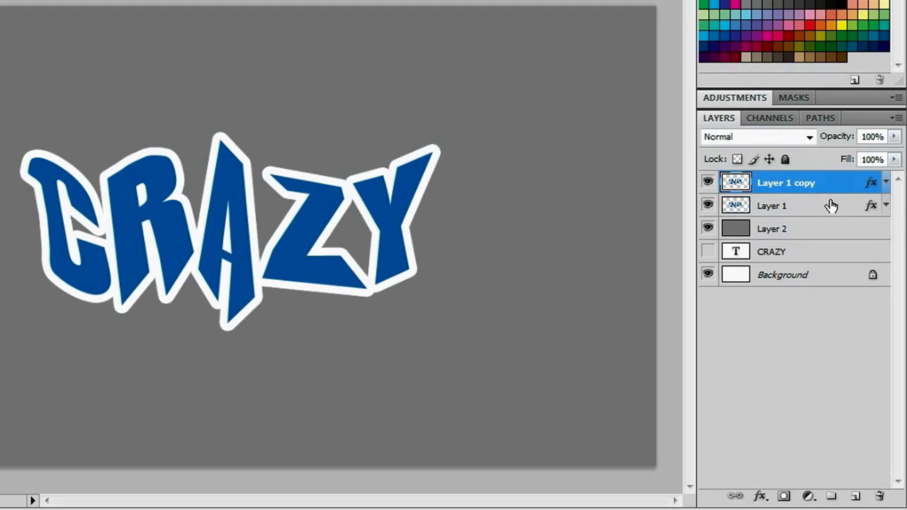
{"action": "double_click", "coordinate": [872, 207]}
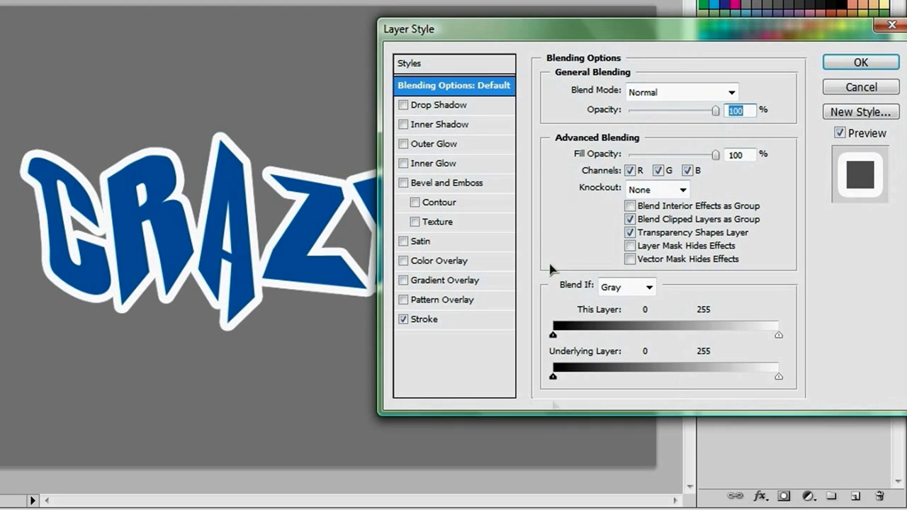
{"action": "left_click", "coordinate": [425, 319]}
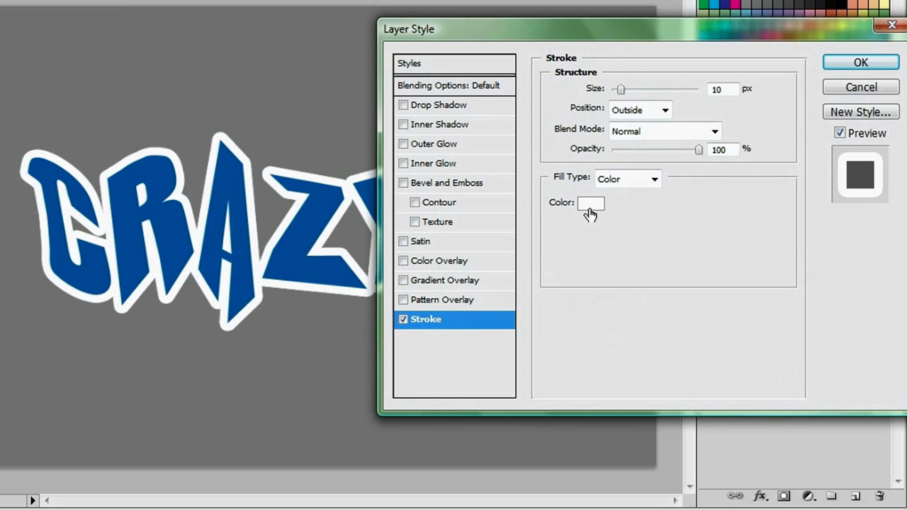
{"action": "left_click_drag", "start_coordinate": [620, 90], "coordinate": [628, 92]}
Change Layer 1's stroke colour to orange and apply the layer style
{"action": "left_click", "coordinate": [589, 204]}
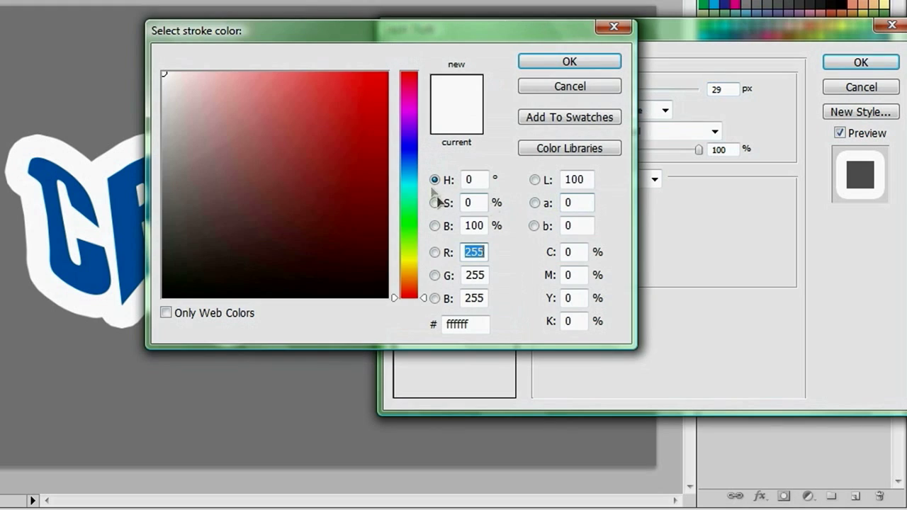
{"action": "left_click", "coordinate": [416, 281]}
{"action": "left_click_drag", "start_coordinate": [416, 283], "coordinate": [417, 278]}
{"action": "left_click", "coordinate": [362, 85]}
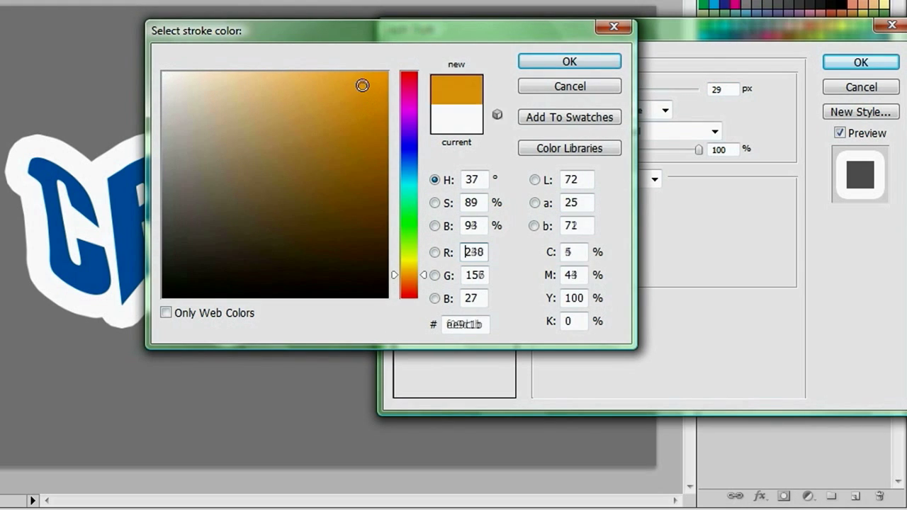
{"action": "left_click", "coordinate": [569, 62]}
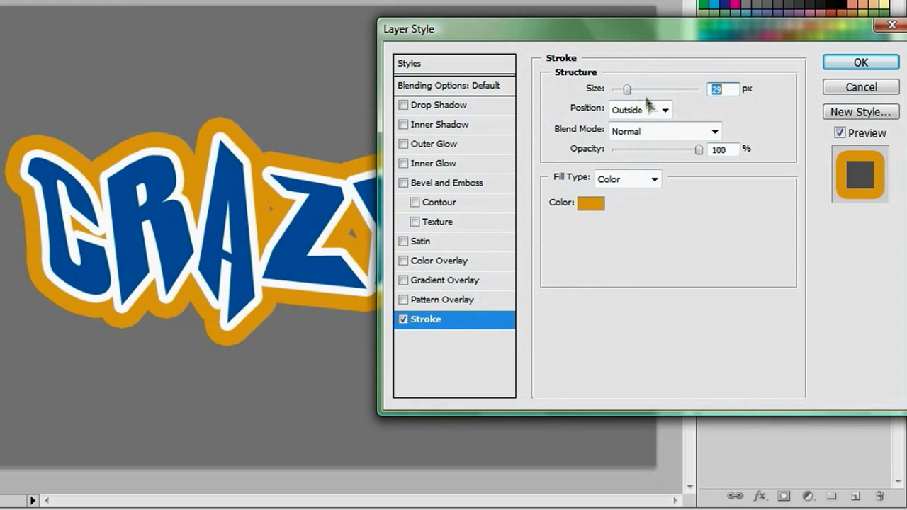
{"action": "left_click_drag", "start_coordinate": [628, 89], "coordinate": [626, 91]}
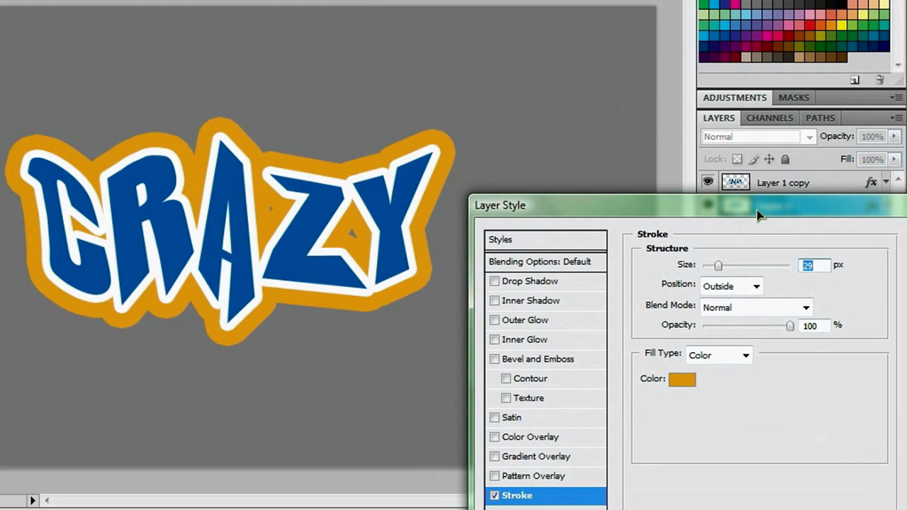
{"action": "left_click_drag", "start_coordinate": [756, 214], "coordinate": [570, 27]}
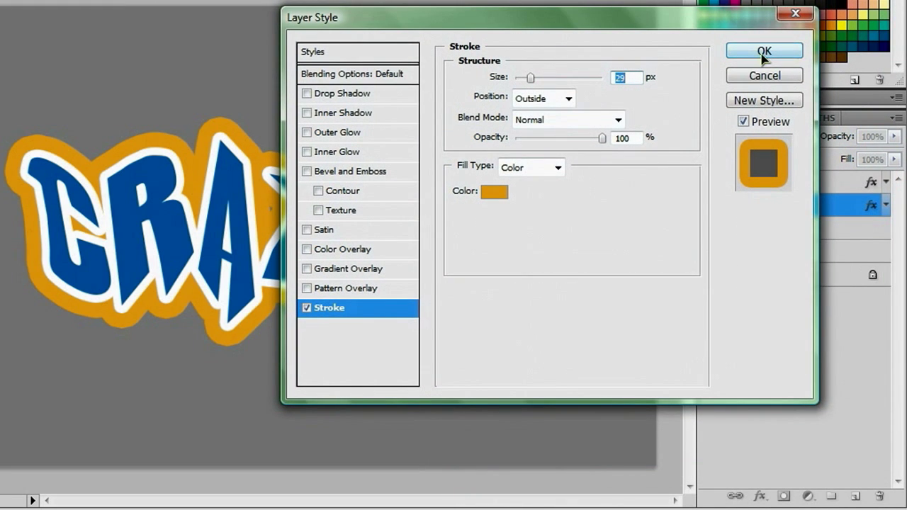
{"action": "left_click", "coordinate": [764, 51]}
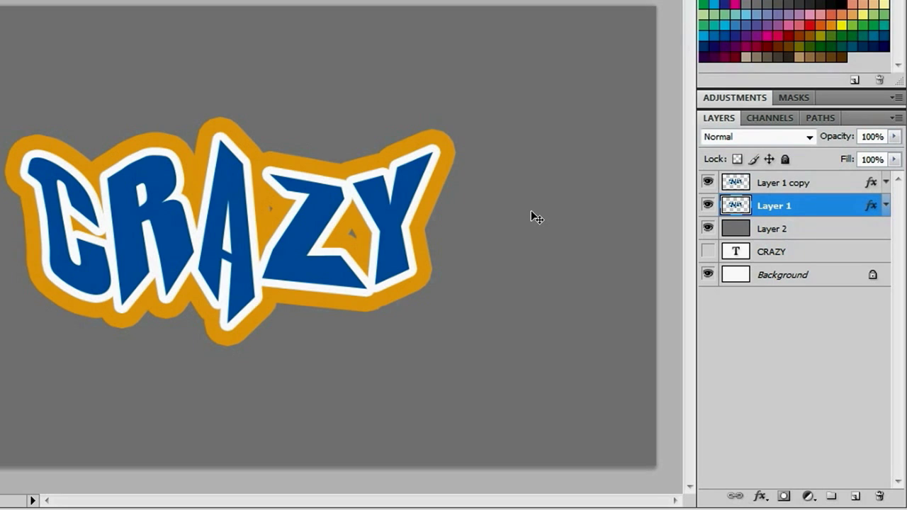
{"action": "double_click", "coordinate": [868, 182]}
{"action": "left_click", "coordinate": [327, 308]}
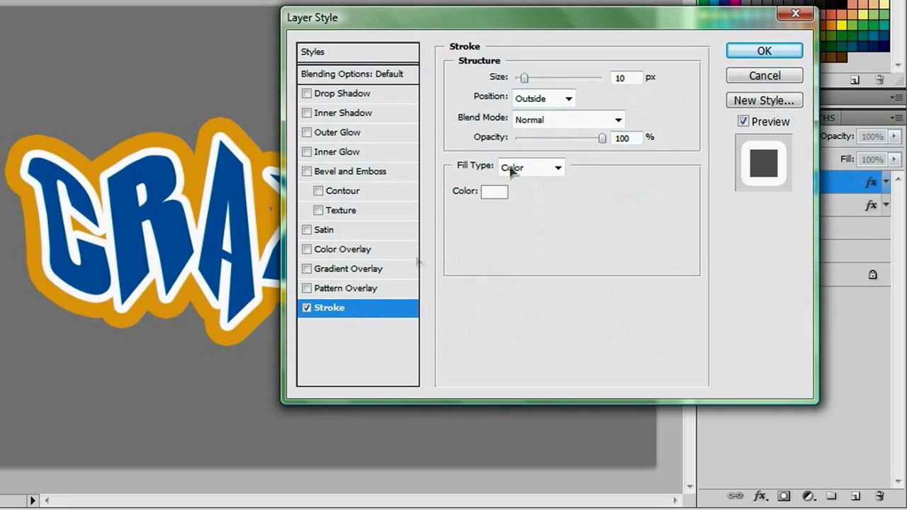
{"action": "left_click_drag", "start_coordinate": [532, 78], "coordinate": [525, 79]}
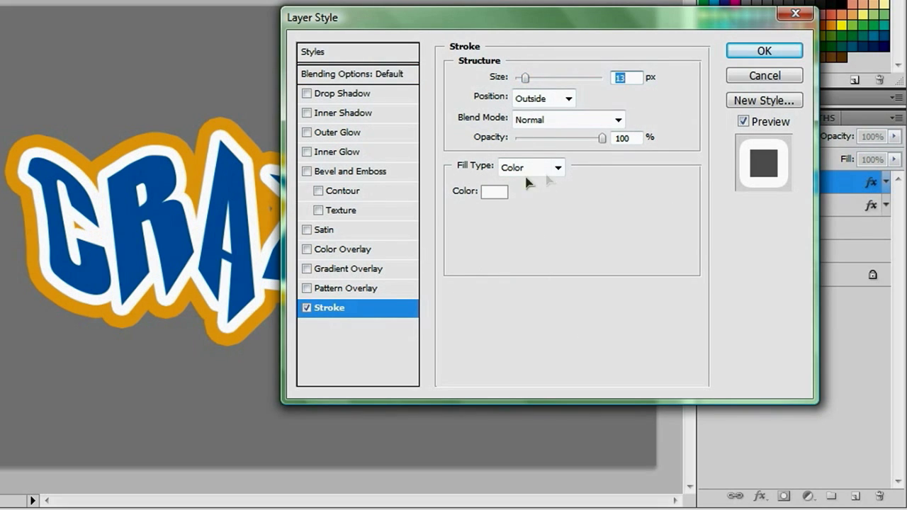
{"action": "left_click", "coordinate": [763, 51]}
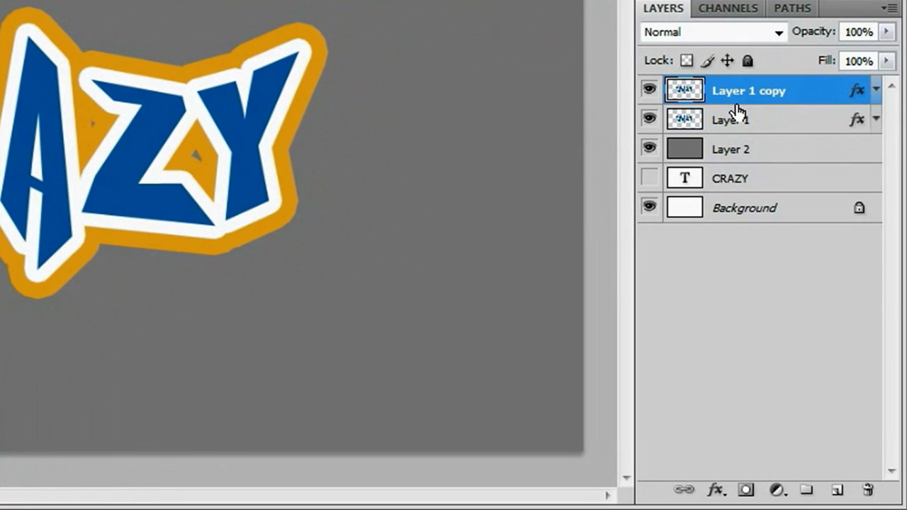
{"action": "right_click", "coordinate": [858, 96]}
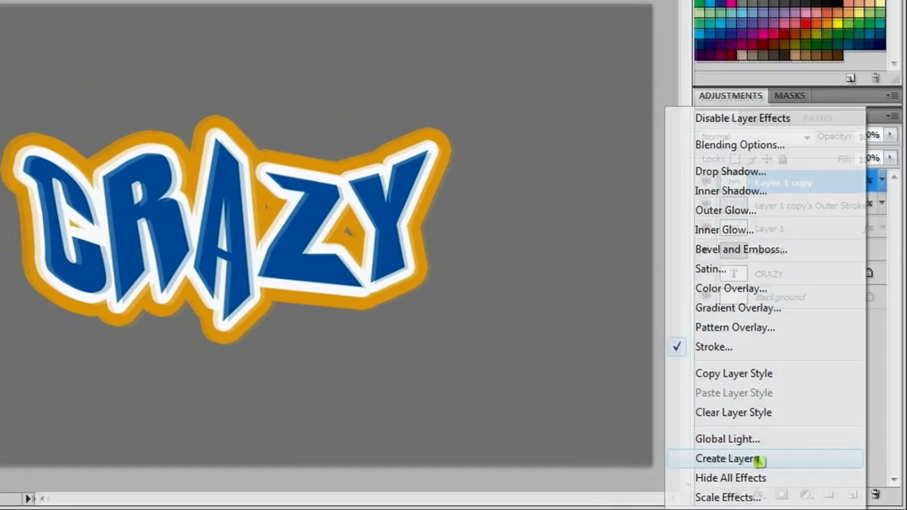
Turn Layer 1 copy's white stroke into its own layer and verify the layers are separate
{"action": "left_click", "coordinate": [711, 451]}
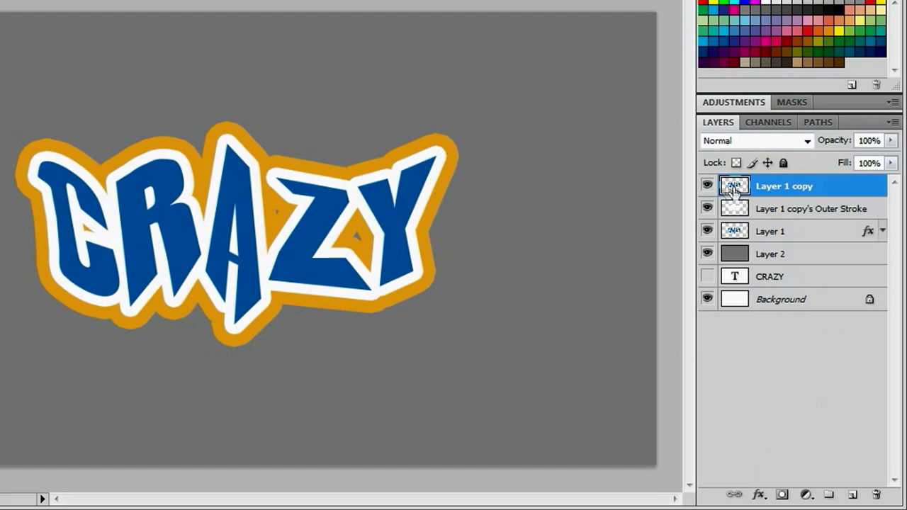
{"action": "left_click_drag", "start_coordinate": [273, 219], "coordinate": [330, 191]}
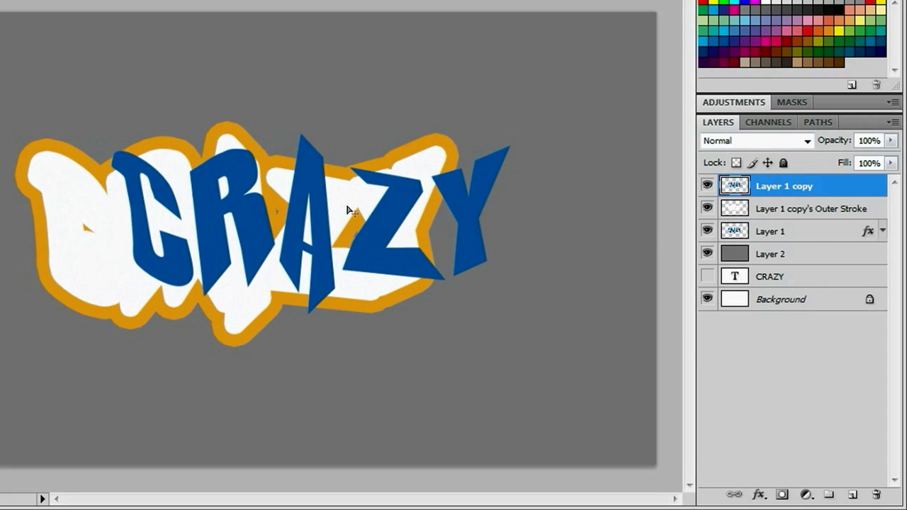
{"action": "key", "text": "ctrl+z"}
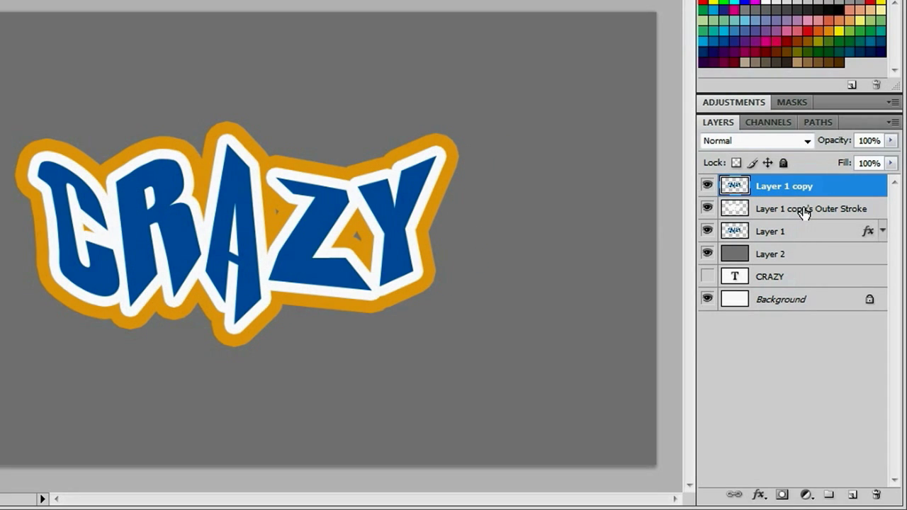
{"action": "left_click", "coordinate": [804, 211]}
{"action": "left_click", "coordinate": [707, 208]}
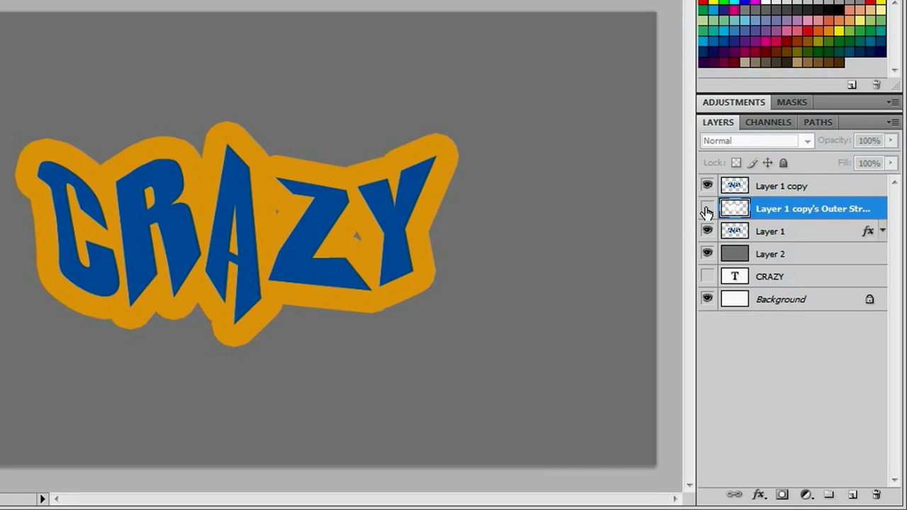
{"action": "left_click", "coordinate": [706, 208]}
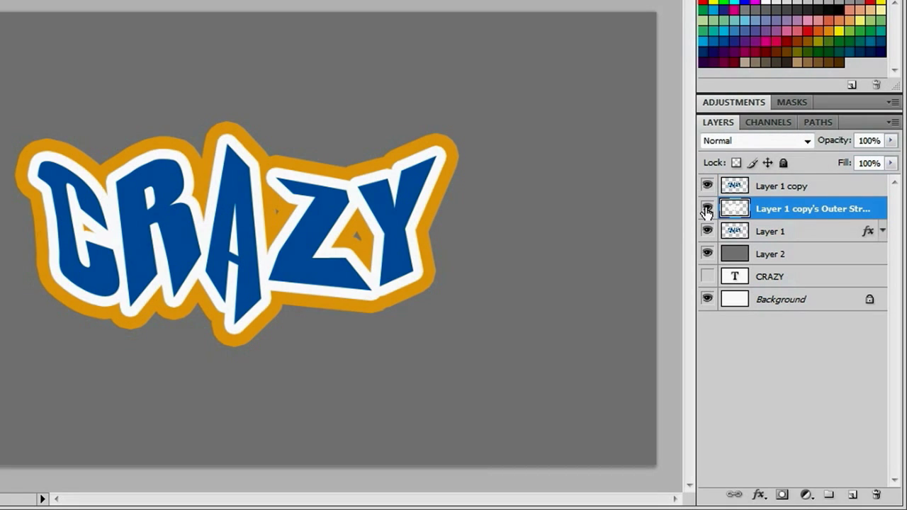
Turn Layer 1's orange stroke into its own layer and compare each layer's visibility
{"action": "right_click", "coordinate": [868, 233]}
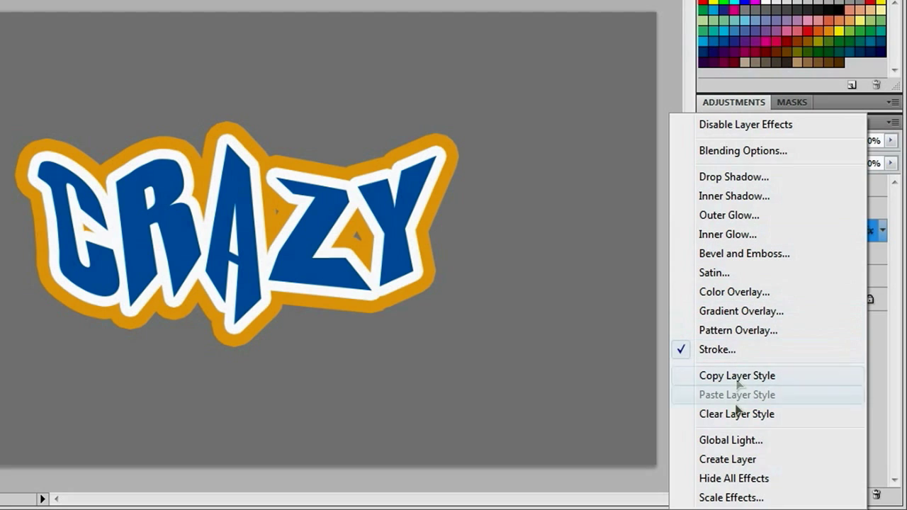
{"action": "left_click", "coordinate": [735, 460]}
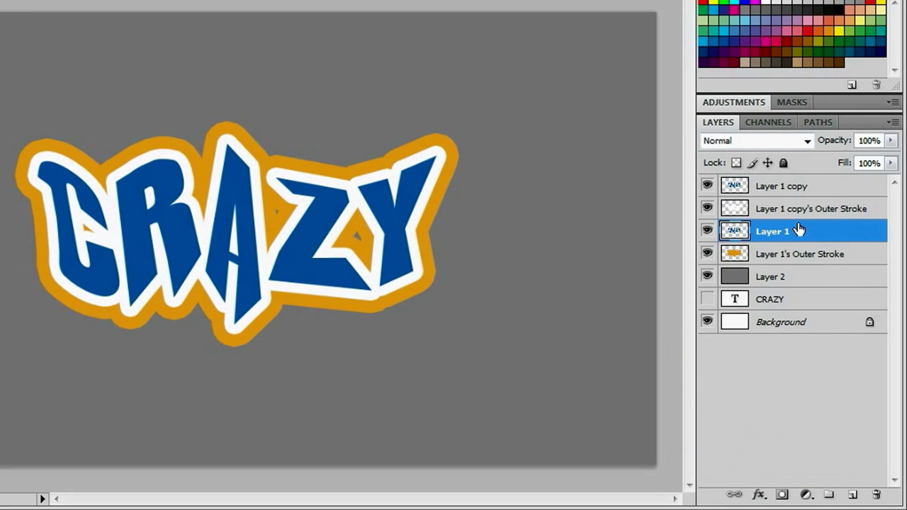
{"action": "left_click", "coordinate": [773, 187]}
{"action": "left_click", "coordinate": [707, 185]}
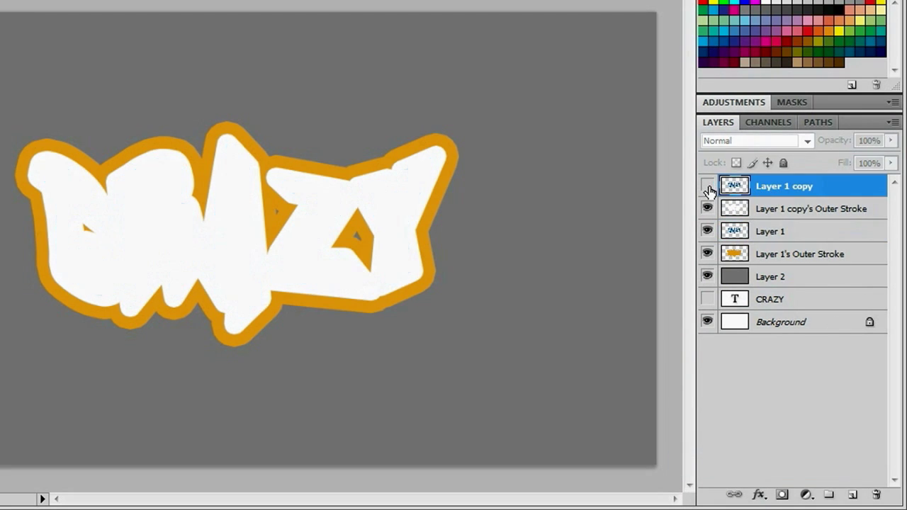
{"action": "left_click", "coordinate": [707, 185]}
{"action": "left_click", "coordinate": [754, 211]}
{"action": "left_click", "coordinate": [706, 209]}
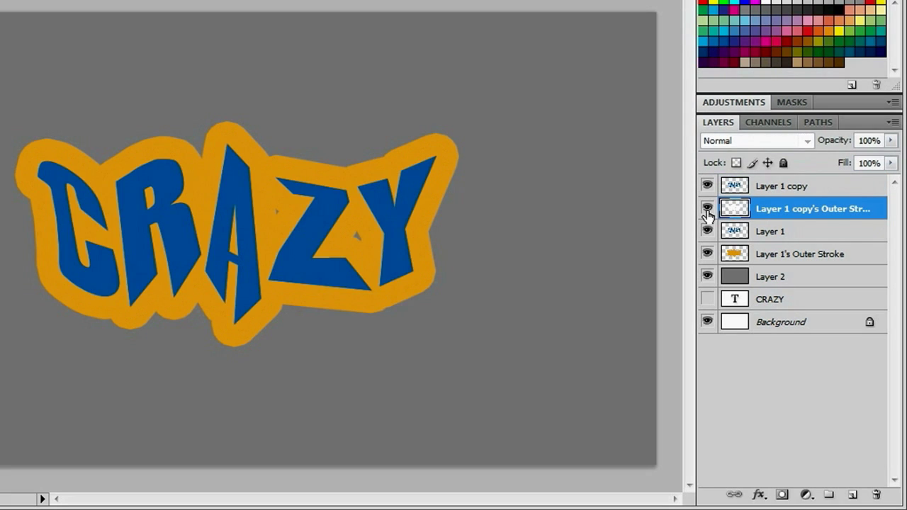
{"action": "left_click", "coordinate": [707, 208]}
{"action": "left_click", "coordinate": [729, 231]}
{"action": "left_click", "coordinate": [707, 231]}
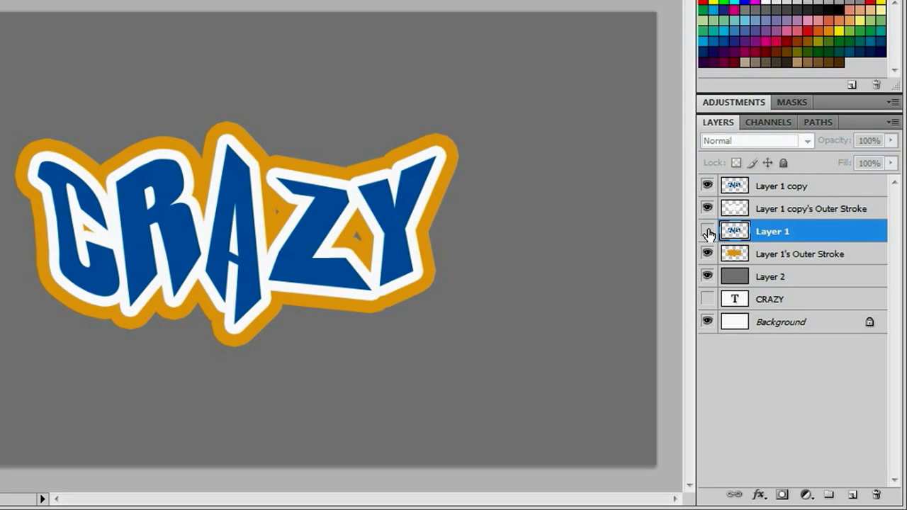
{"action": "left_click", "coordinate": [707, 232]}
{"action": "left_click", "coordinate": [708, 232]}
{"action": "left_click", "coordinate": [708, 231]}
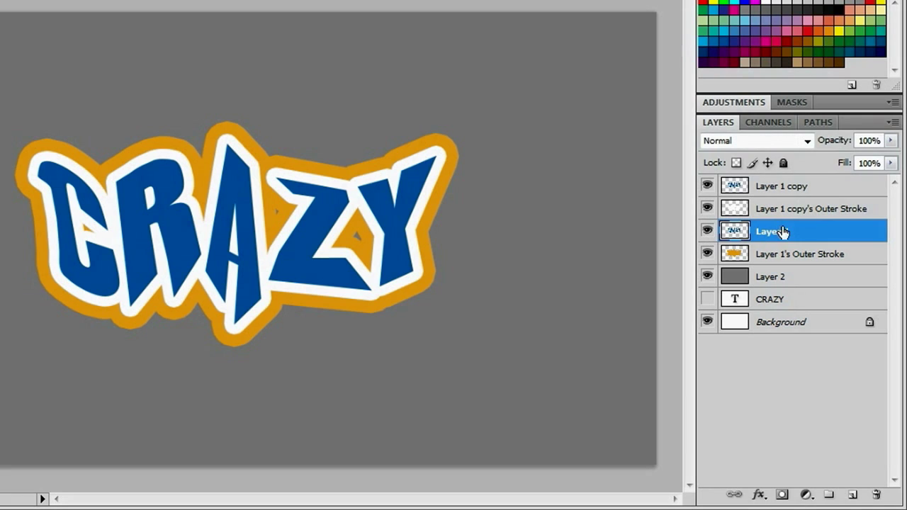
Delete the redundant Layer 1 and check the orange outline layer
{"action": "mouse_move", "coordinate": [772, 232]}
{"action": "left_mouse_down"}
{"action": "mouse_move", "coordinate": [857, 489]}
{"action": "mouse_move", "coordinate": [855, 480]}
{"action": "mouse_move", "coordinate": [875, 494]}
{"action": "left_mouse_up"}
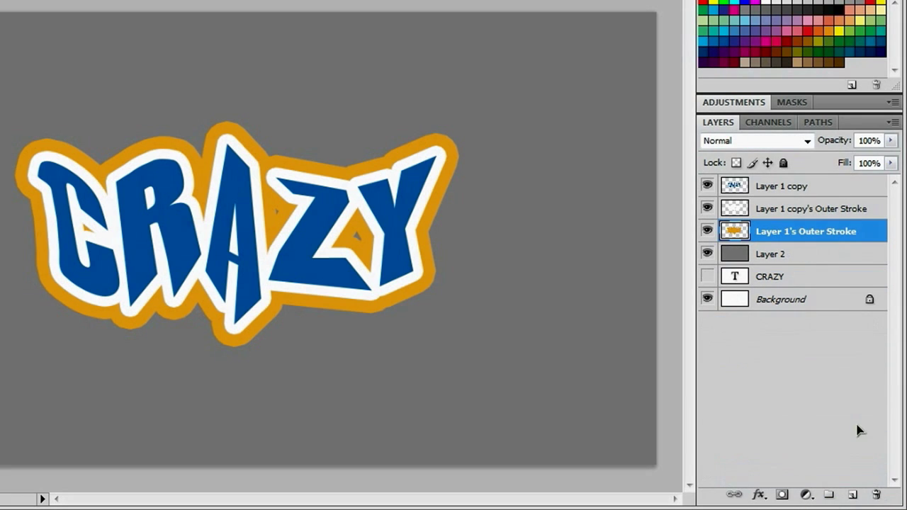
{"action": "left_click", "coordinate": [707, 232]}
{"action": "left_click", "coordinate": [706, 262]}
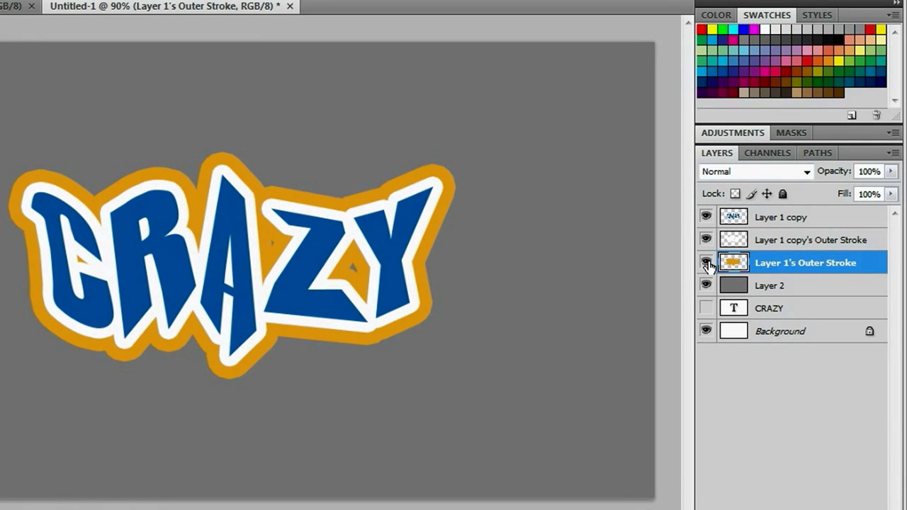
Add Drop Shadow and Bevel and Emboss effects to the orange Outer Stroke layer
{"action": "double_click", "coordinate": [736, 267]}
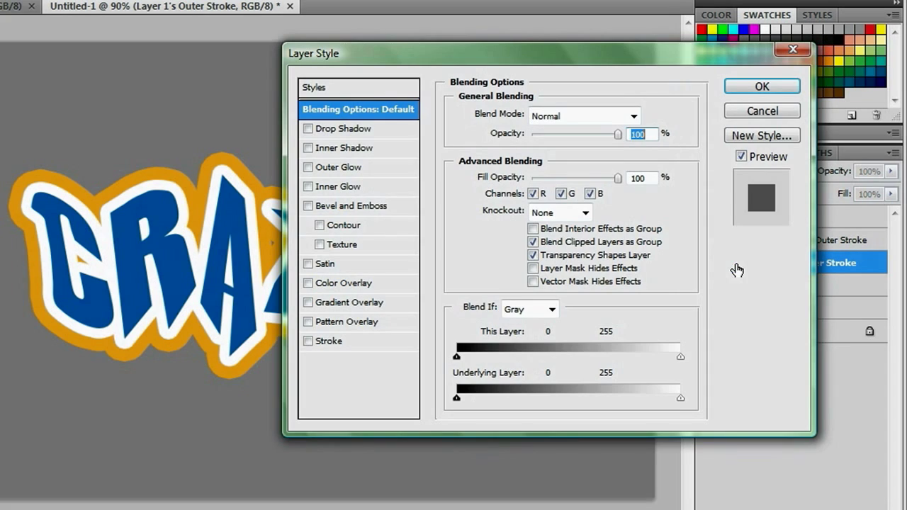
{"action": "left_click_drag", "start_coordinate": [591, 60], "coordinate": [641, 72]}
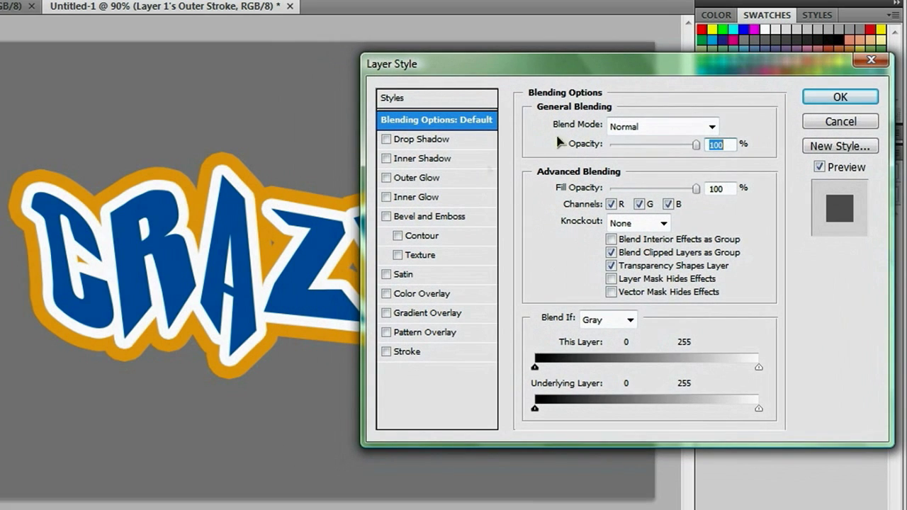
{"action": "left_click", "coordinate": [441, 142]}
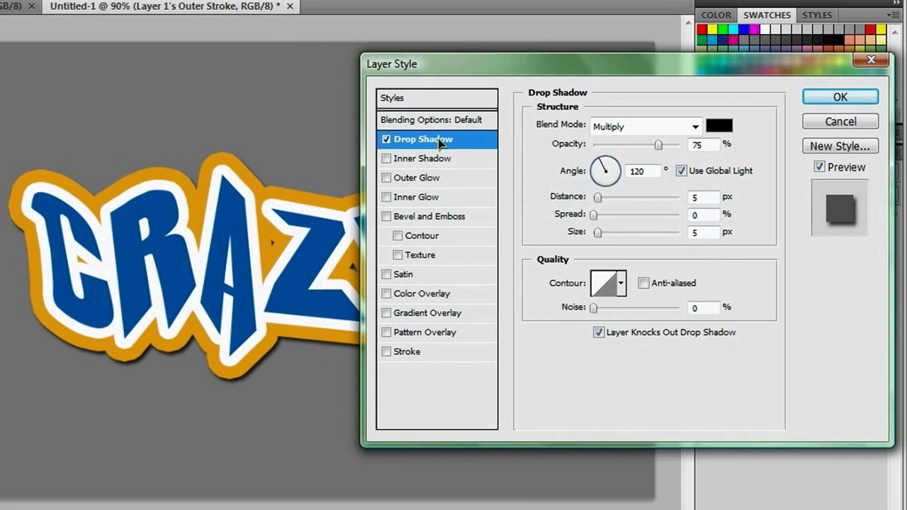
{"action": "left_click", "coordinate": [438, 221]}
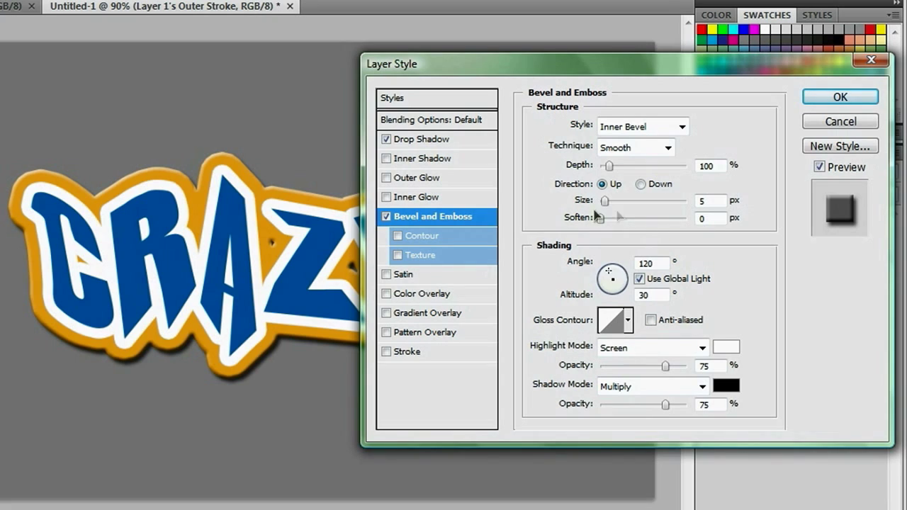
Set the bevel to angle 108°, altitude 74°, depth 317% and size 8 px without global light
{"action": "left_click", "coordinate": [640, 279]}
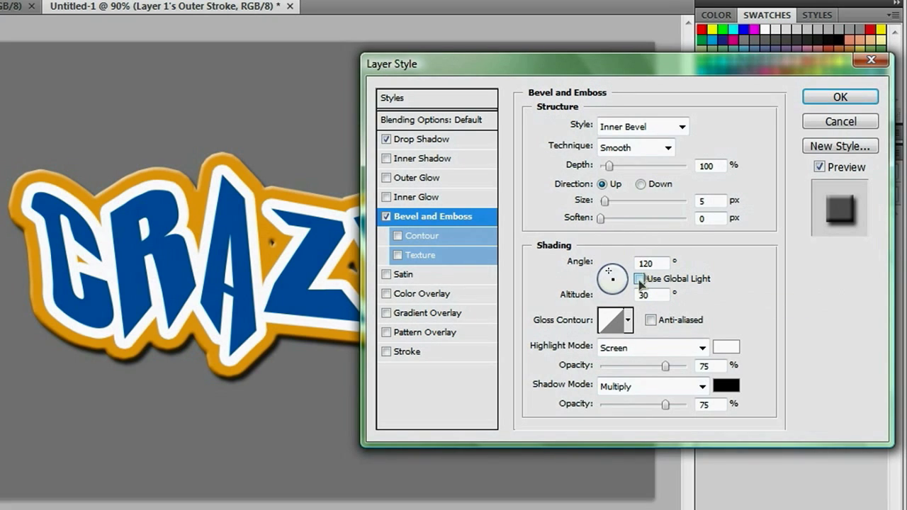
{"action": "mouse_move", "coordinate": [611, 275]}
{"action": "left_mouse_down"}
{"action": "mouse_move", "coordinate": [614, 292]}
{"action": "mouse_move", "coordinate": [607, 274]}
{"action": "mouse_move", "coordinate": [621, 278]}
{"action": "left_mouse_up"}
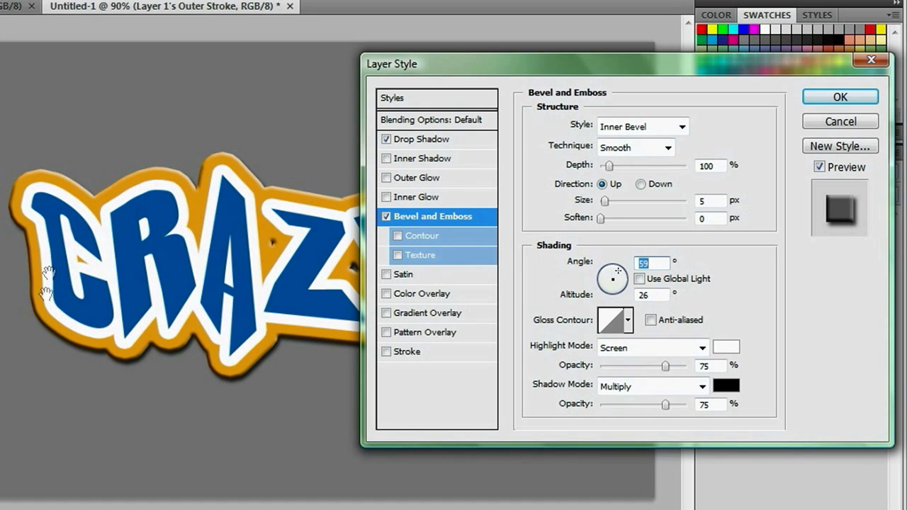
{"action": "mouse_move", "coordinate": [618, 282]}
{"action": "left_mouse_down"}
{"action": "mouse_move", "coordinate": [607, 275]}
{"action": "mouse_move", "coordinate": [616, 278]}
{"action": "left_mouse_up"}
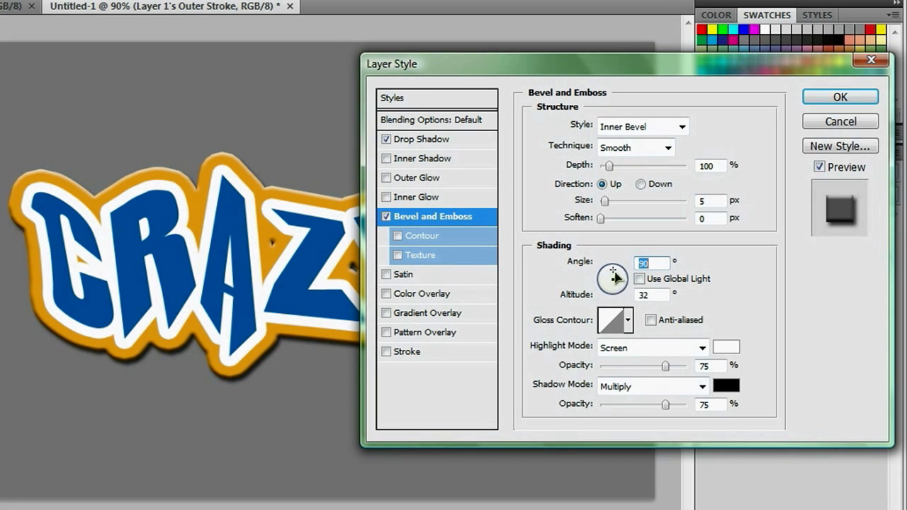
{"action": "left_click_drag", "start_coordinate": [613, 278], "coordinate": [614, 284]}
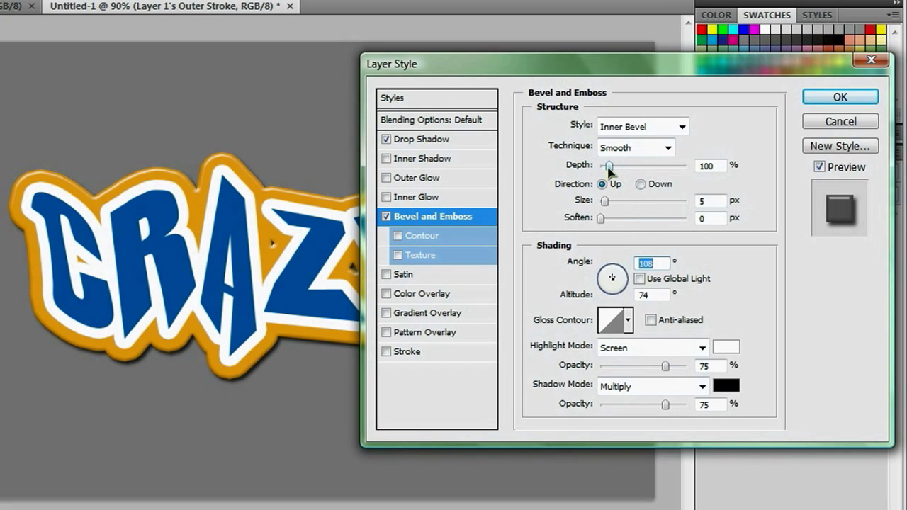
{"action": "left_click_drag", "start_coordinate": [608, 166], "coordinate": [628, 165]}
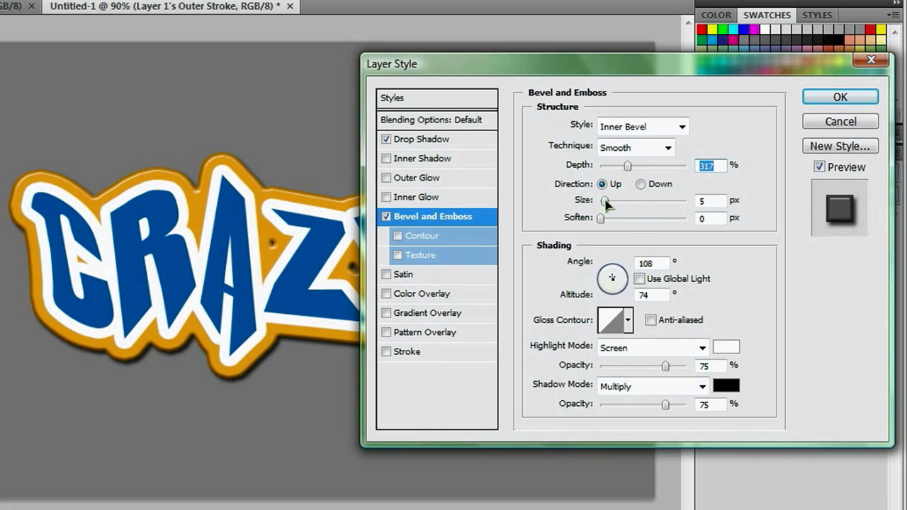
{"action": "left_click_drag", "start_coordinate": [605, 203], "coordinate": [609, 203]}
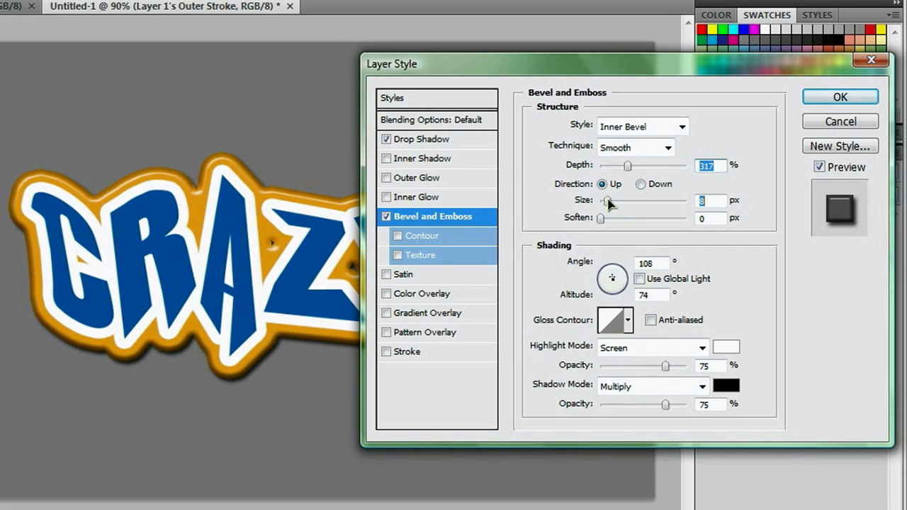